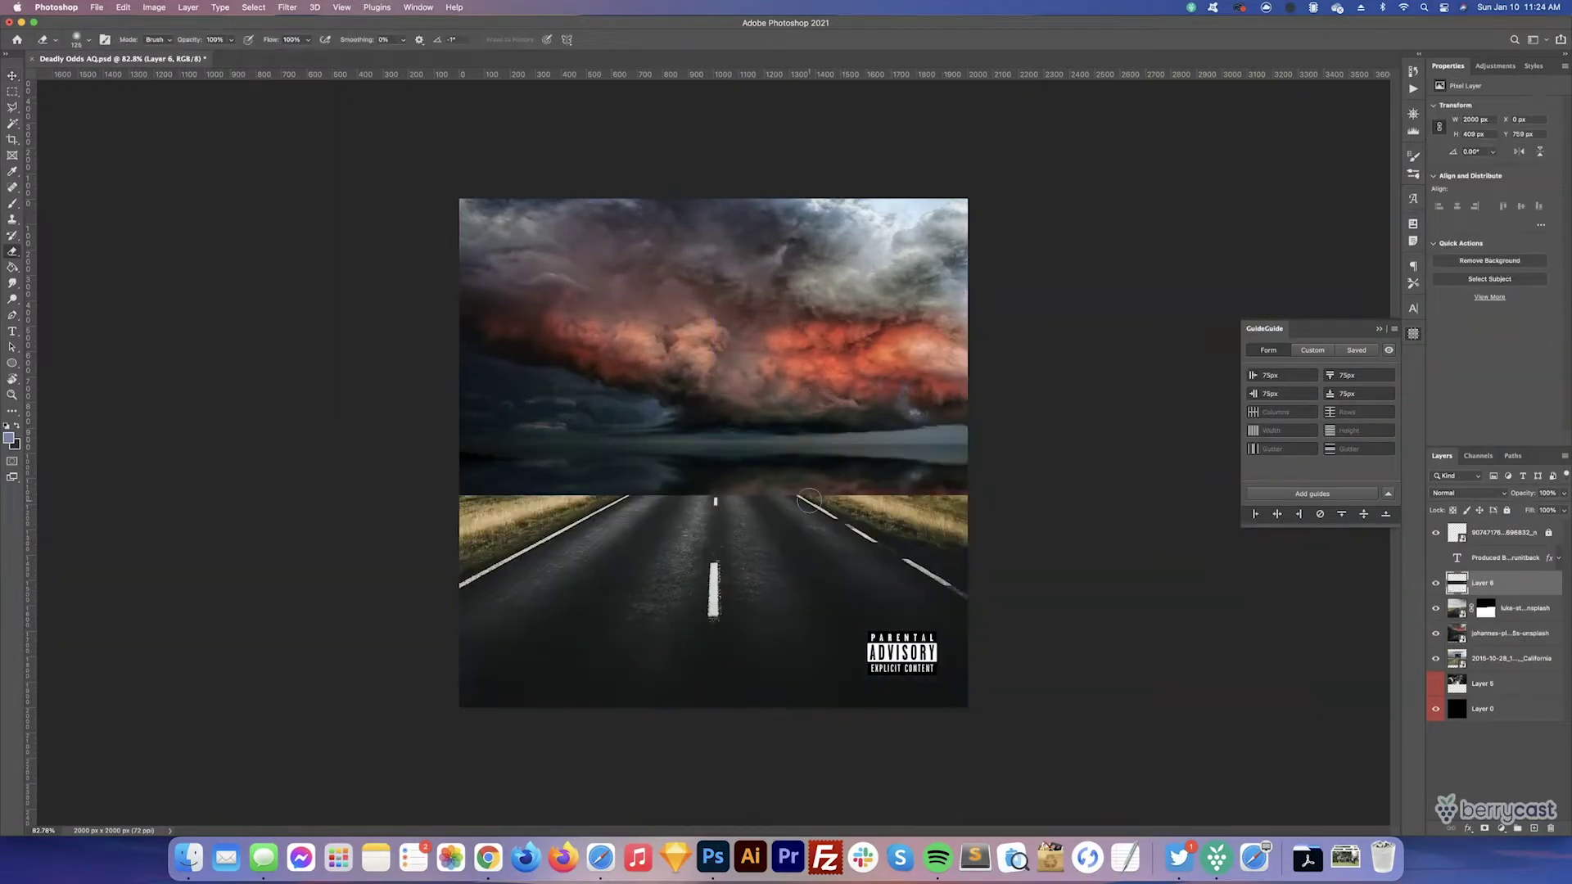
- Erase the reflection band above the road with a large eraser and duplicate the road layer
drag(1185, 500, 975, 555)
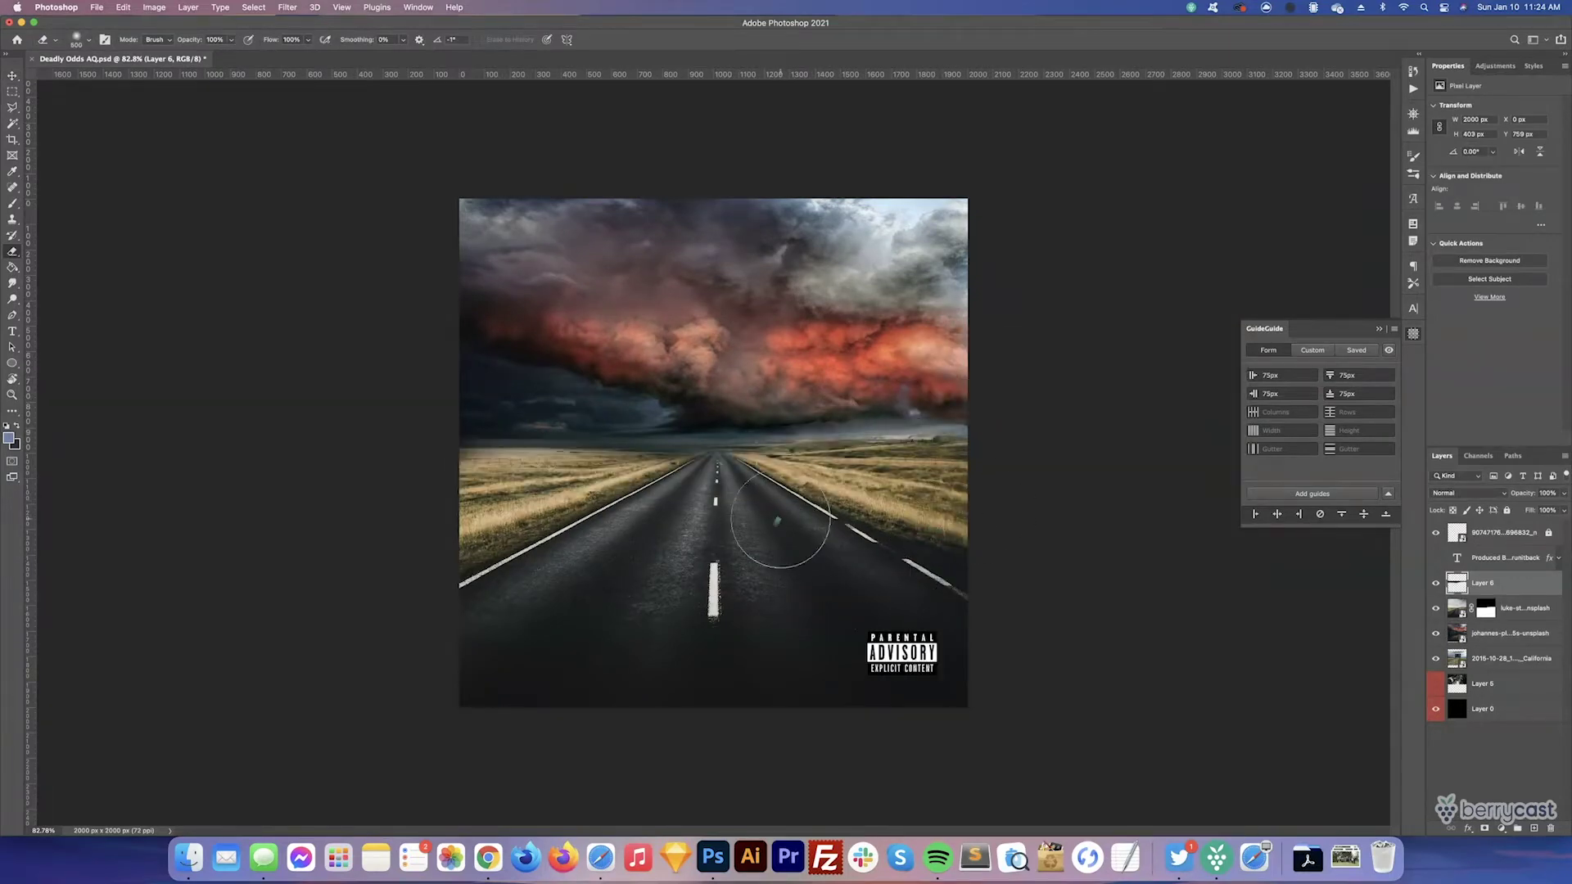
key(super+j)
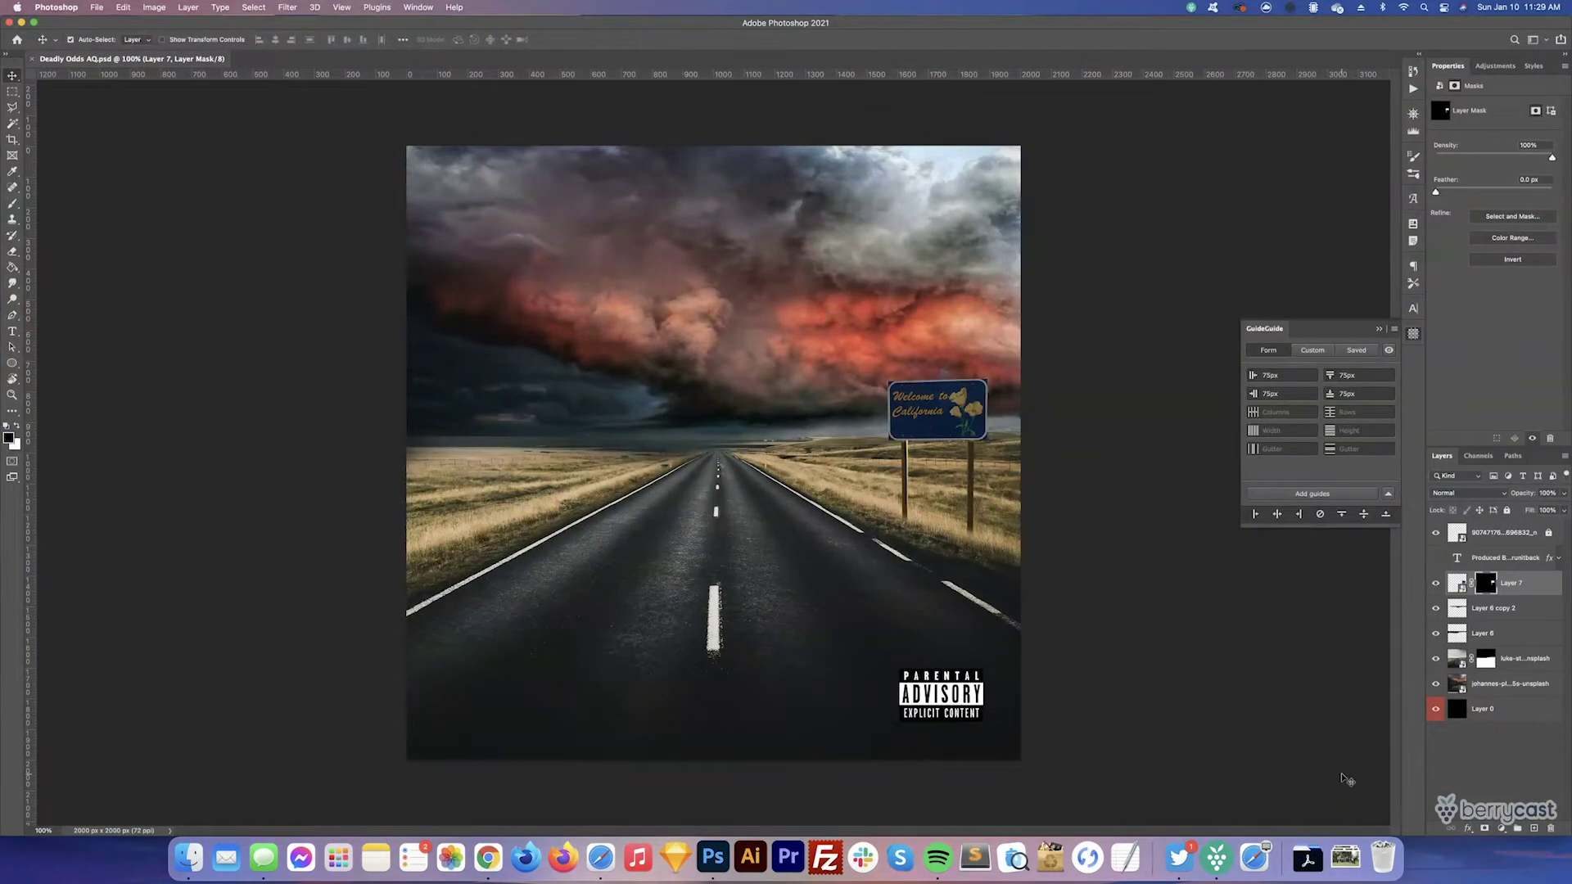
- Open the Layer 7 sign smart object's embedded contents for editing
double_click(1459, 583)
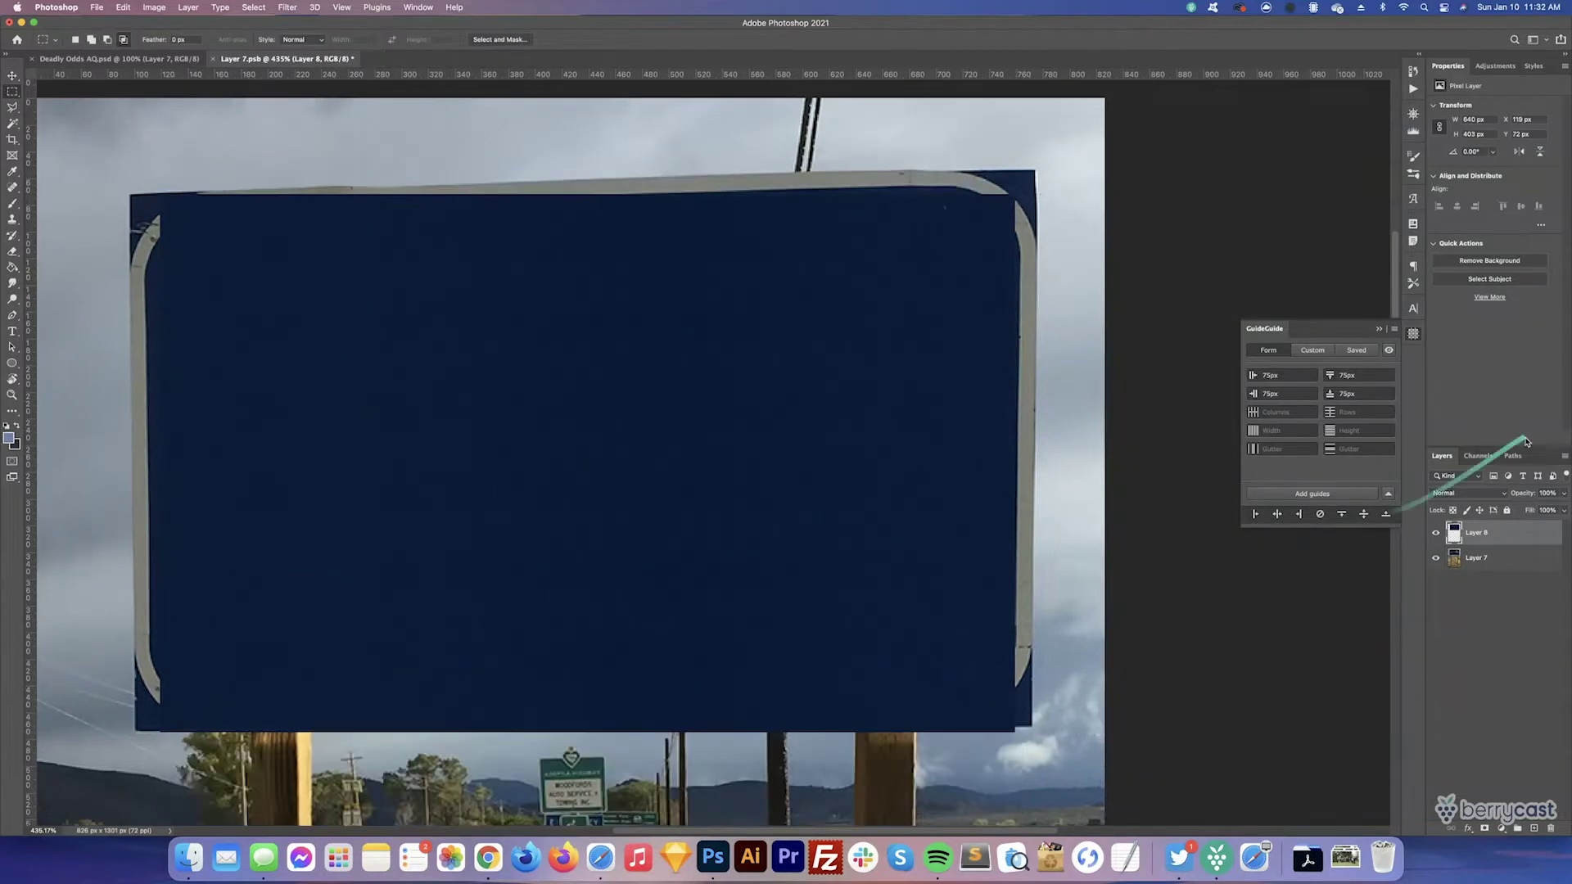
- With a smaller eraser, reveal the sign's grey bottom border and bolts through the blue patch
key(bracketleft)
key(bracketleft)
key(bracketleft)
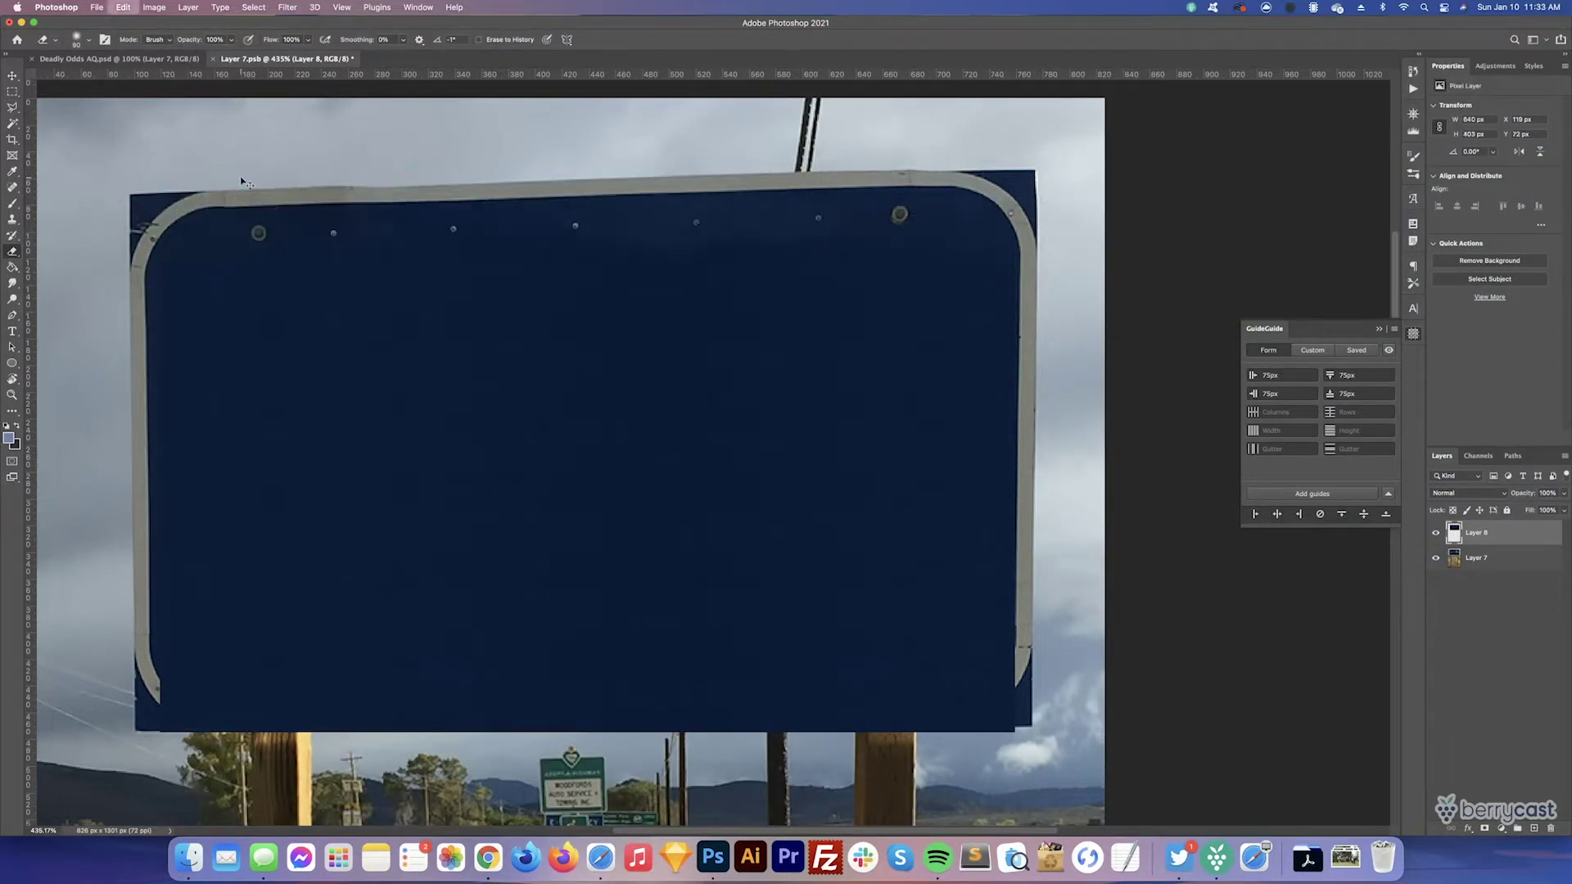
mouse_move(188, 745)
mouse_down()
mouse_move(888, 747)
mouse_move(890, 714)
mouse_up()
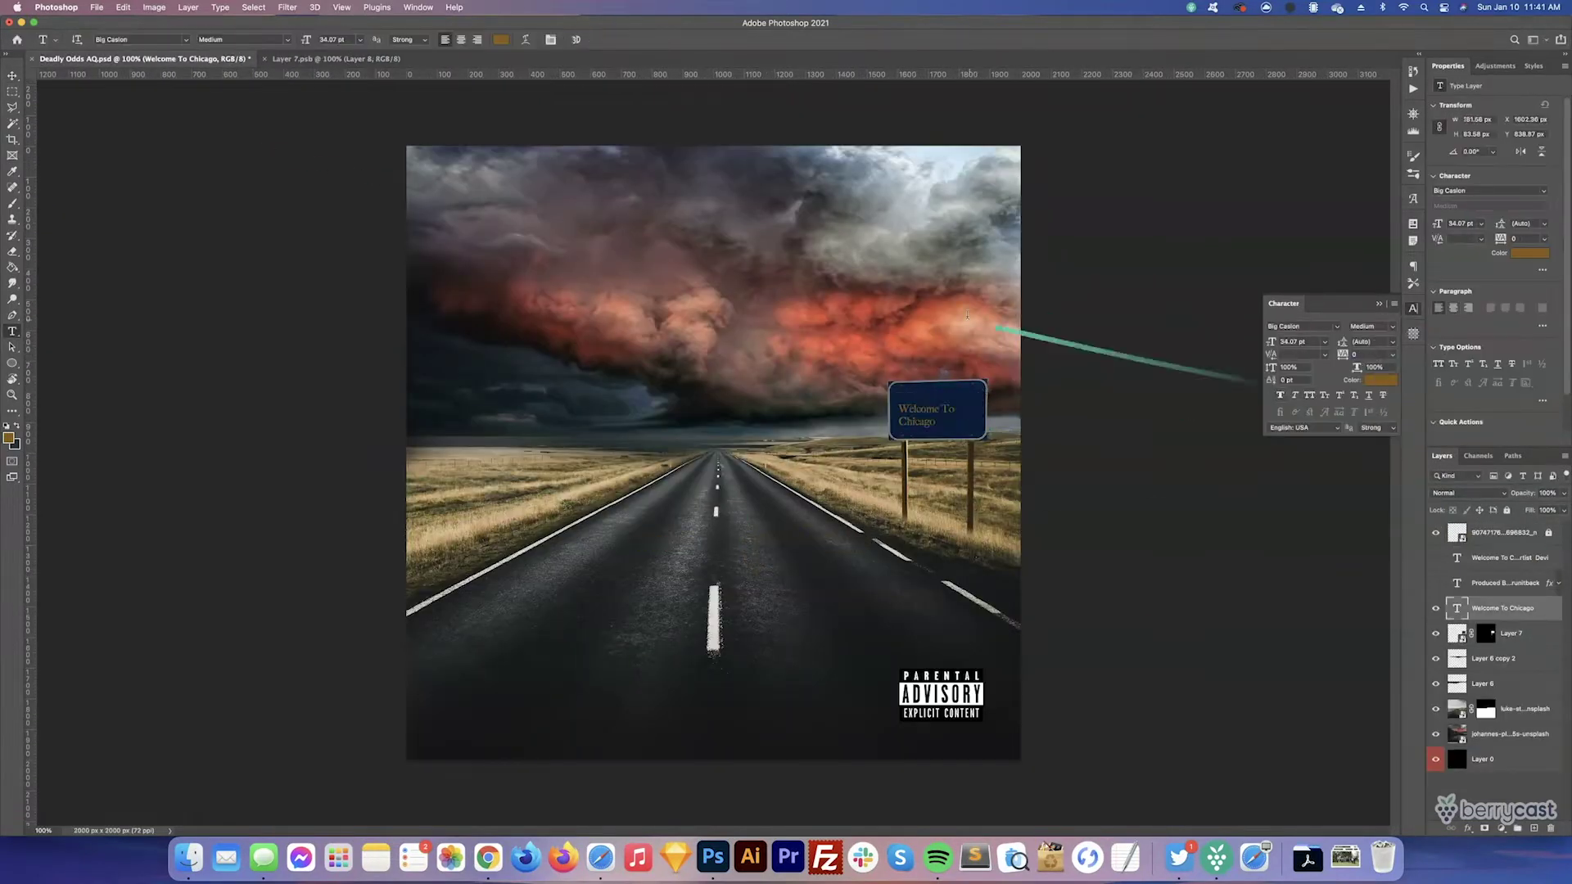
- Set 'Welcome To Chicago' in Loyal Watchman Clean Script, enlarge it and centre it on the sign
click(187, 40)
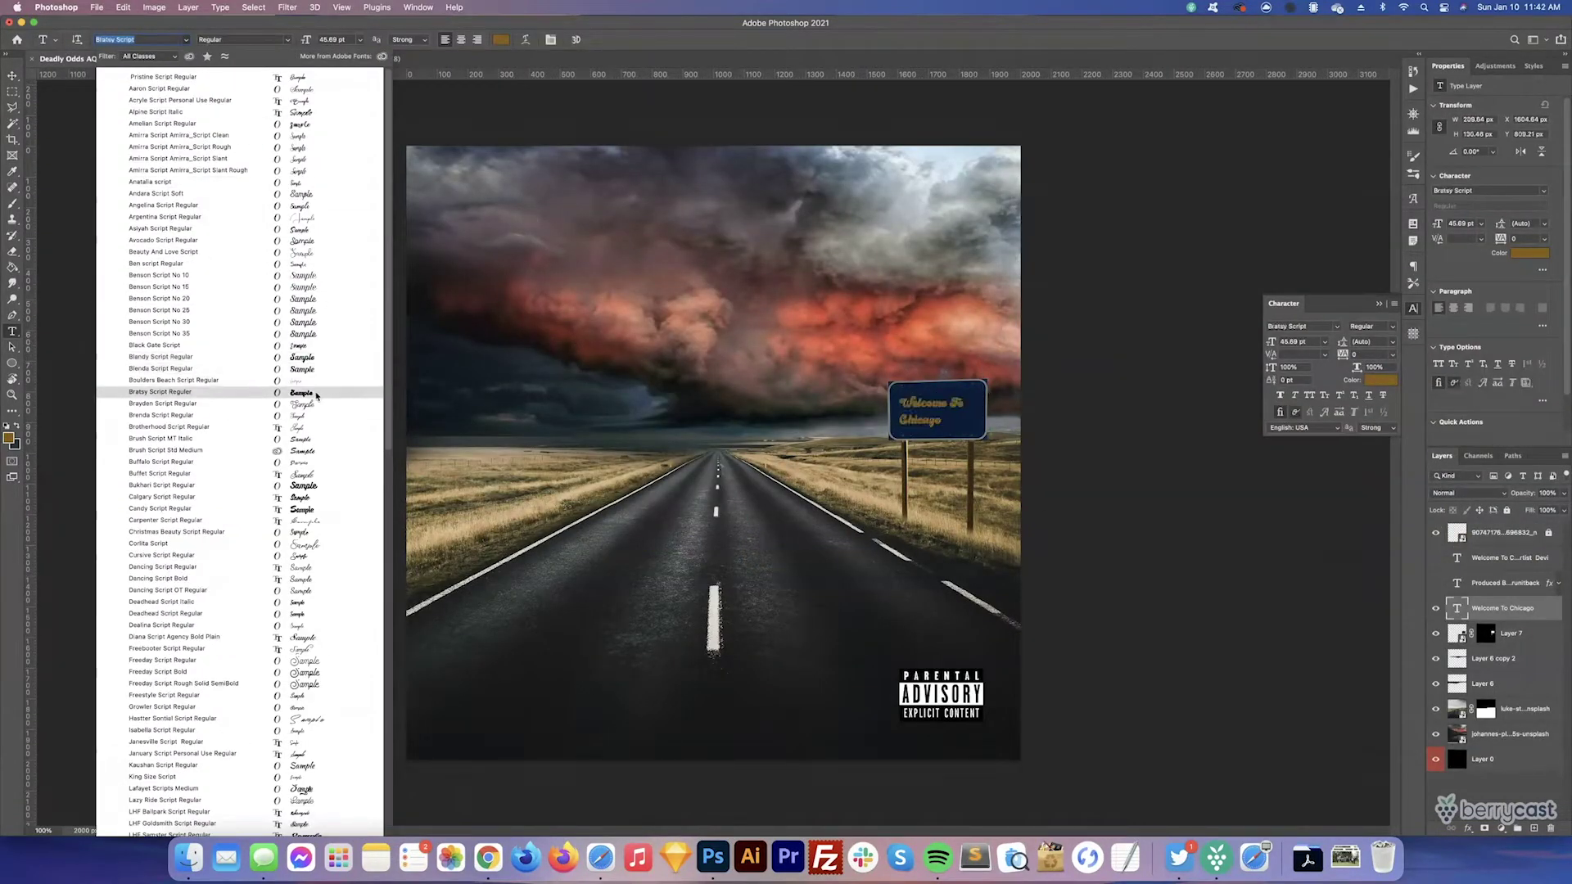
scroll(335, 590, down, 3)
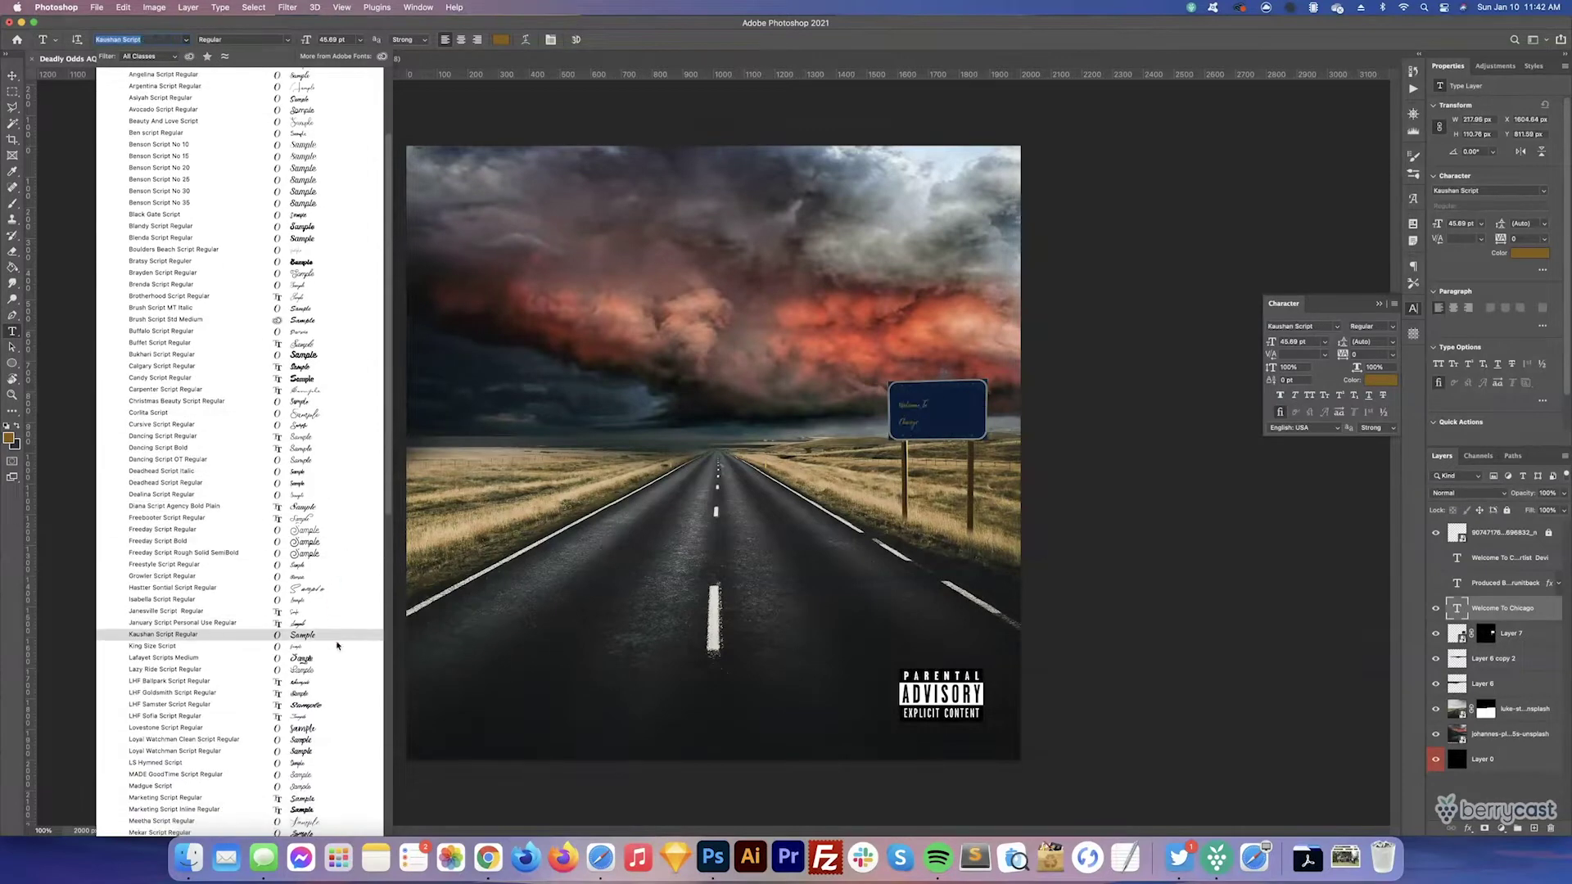
scroll(337, 638, down, 3)
click(324, 700)
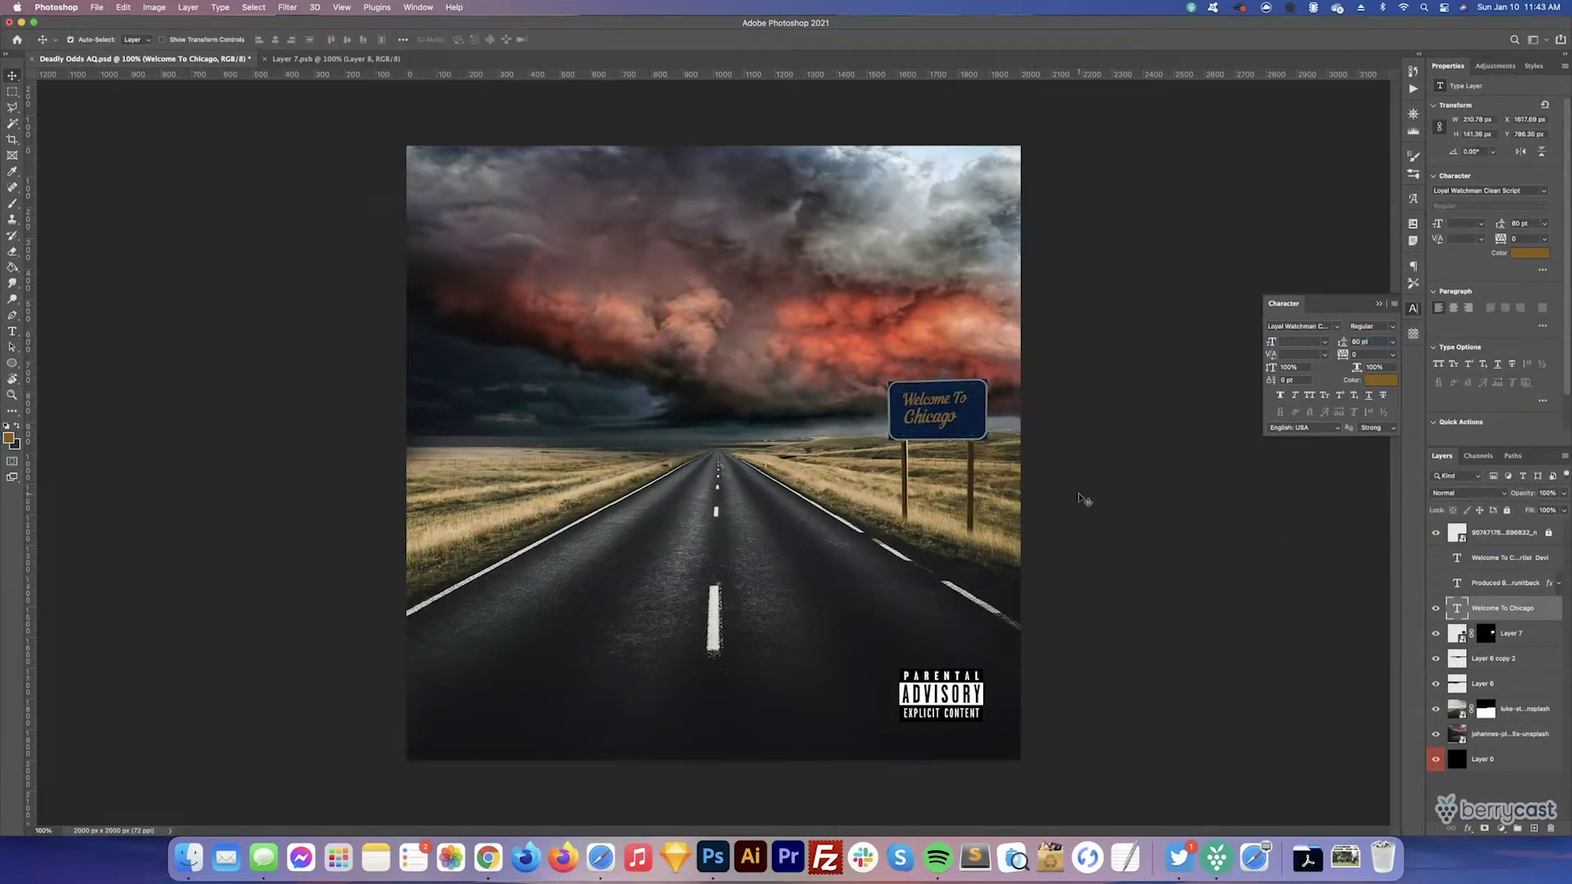
drag(1083, 498, 994, 408)
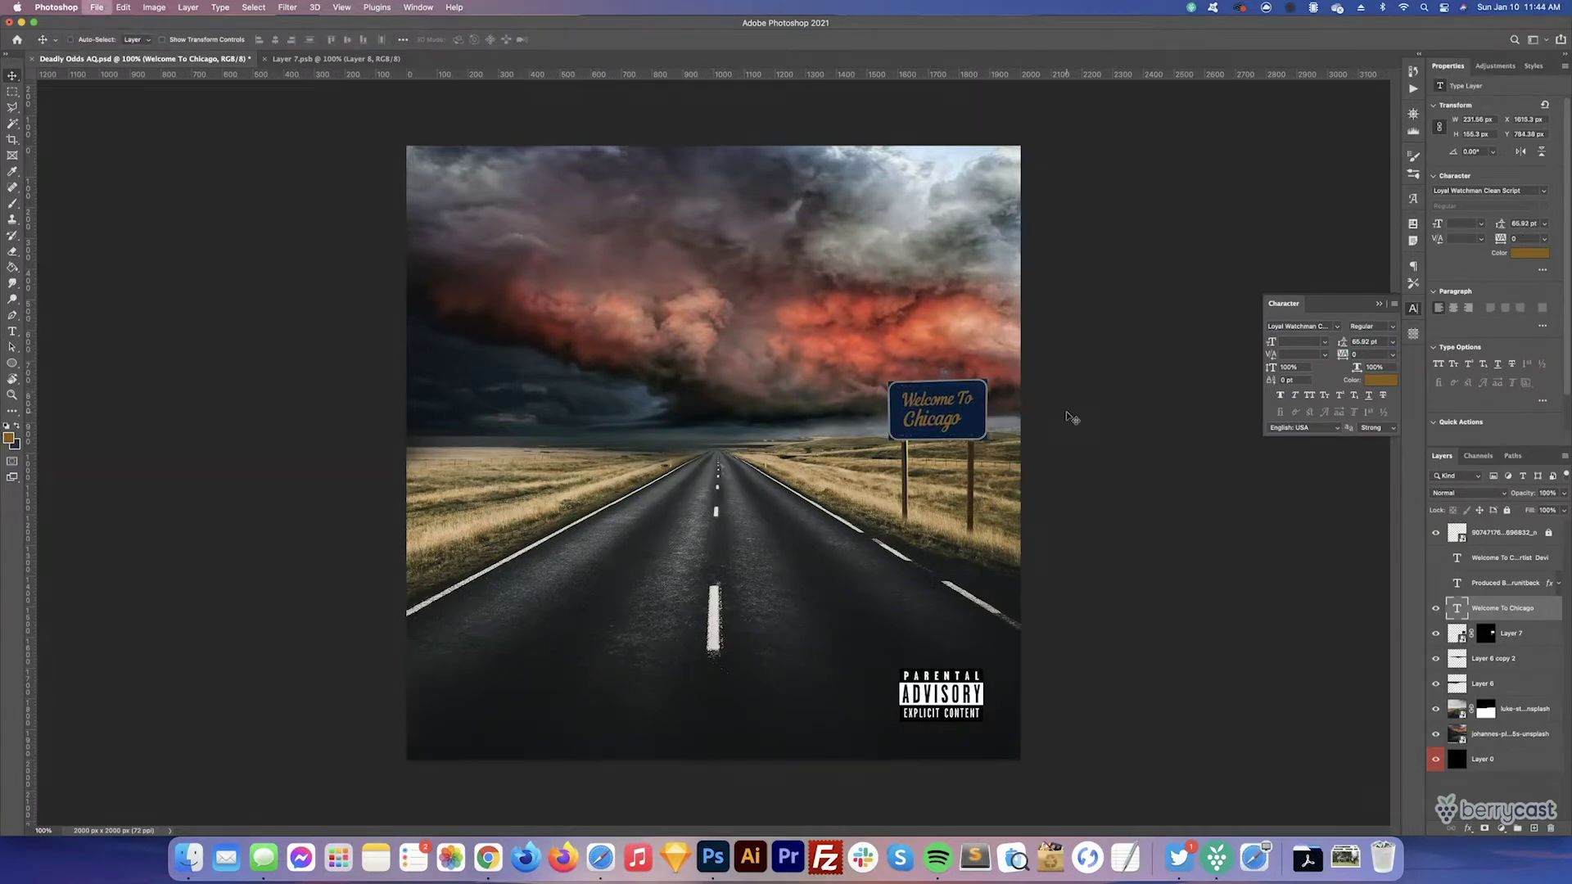
key(v)
drag(1007, 378, 975, 375)
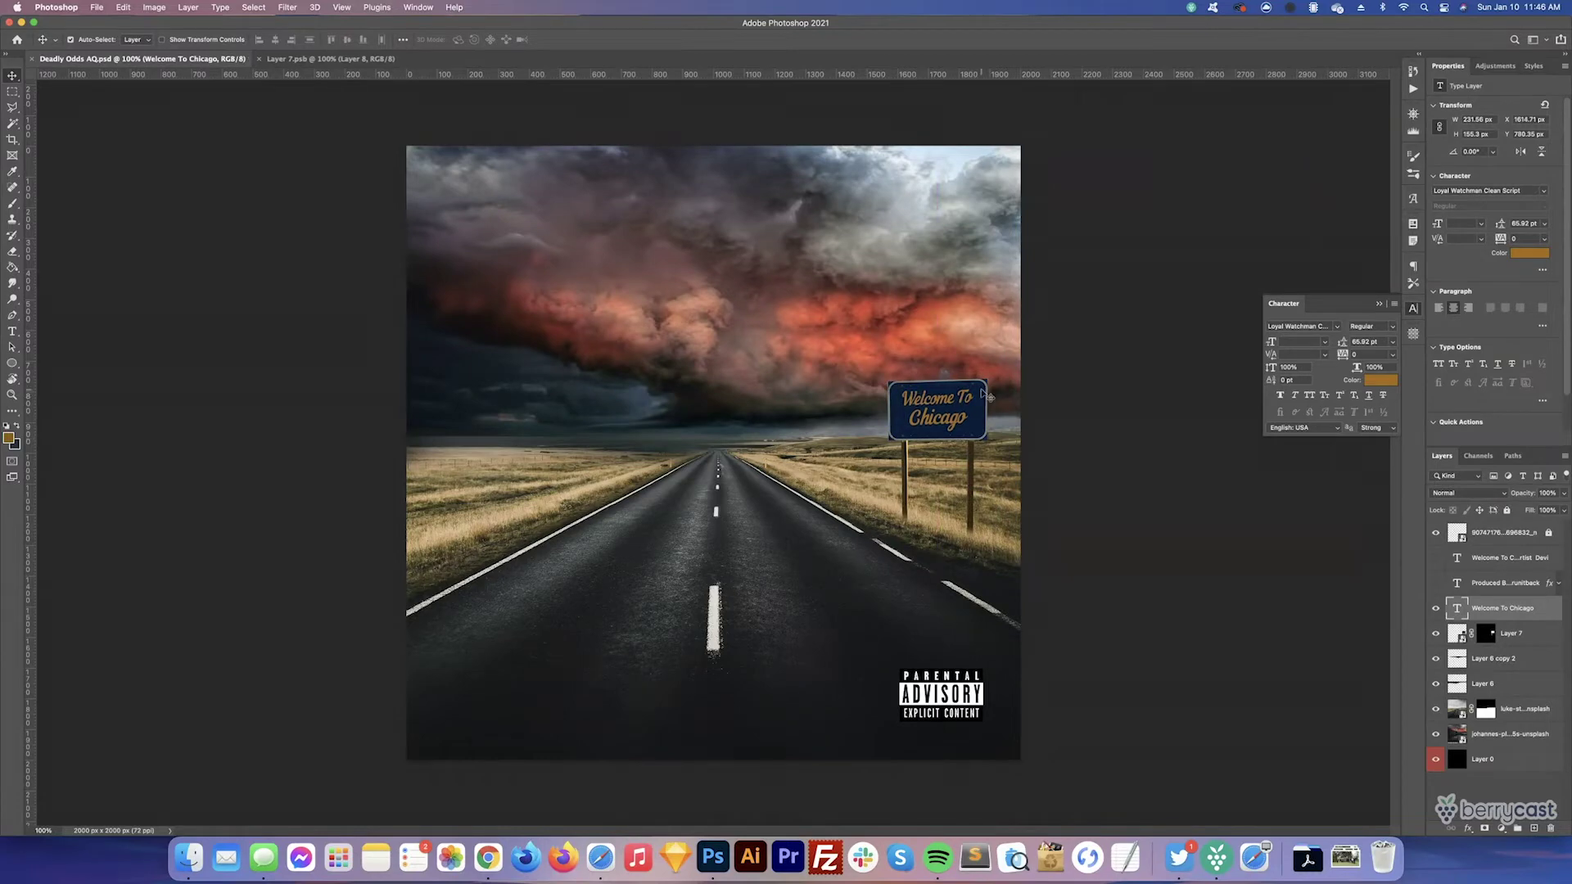
- Add a new layer filled with dark blue and blend it in Soft Light mode
click(723, 404)
key(ctrl+shift+alt+n)
key(g)
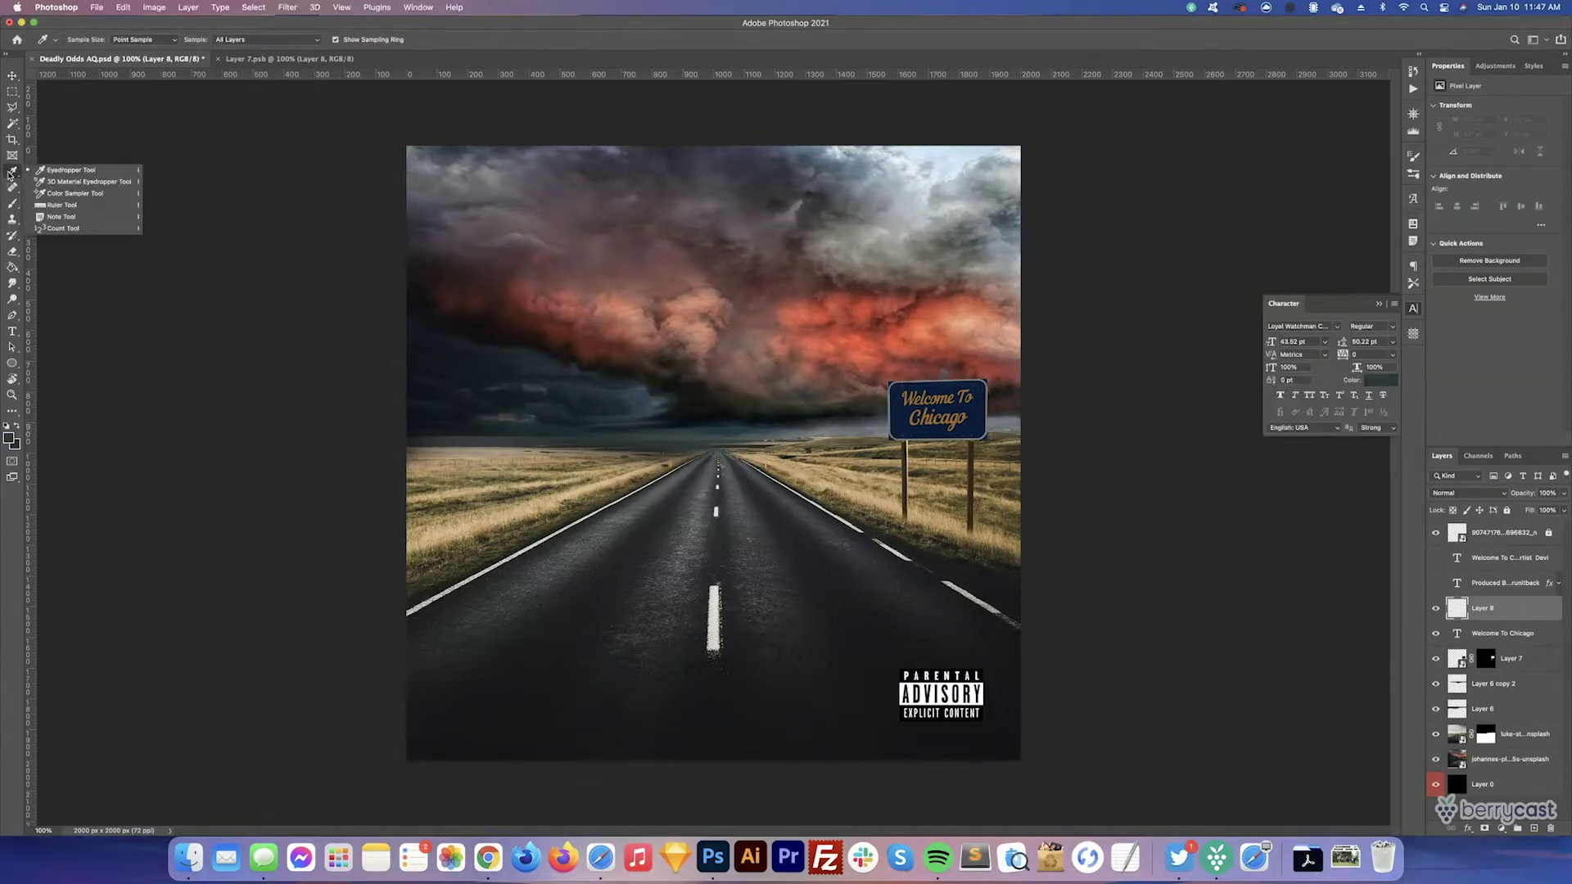
click(712, 450)
click(1468, 493)
click(1433, 606)
- Mask the blue tint off the upper sky with a black brush and unhide the text layers
click(1485, 828)
key(b)
key(d)
drag(491, 200, 1000, 344)
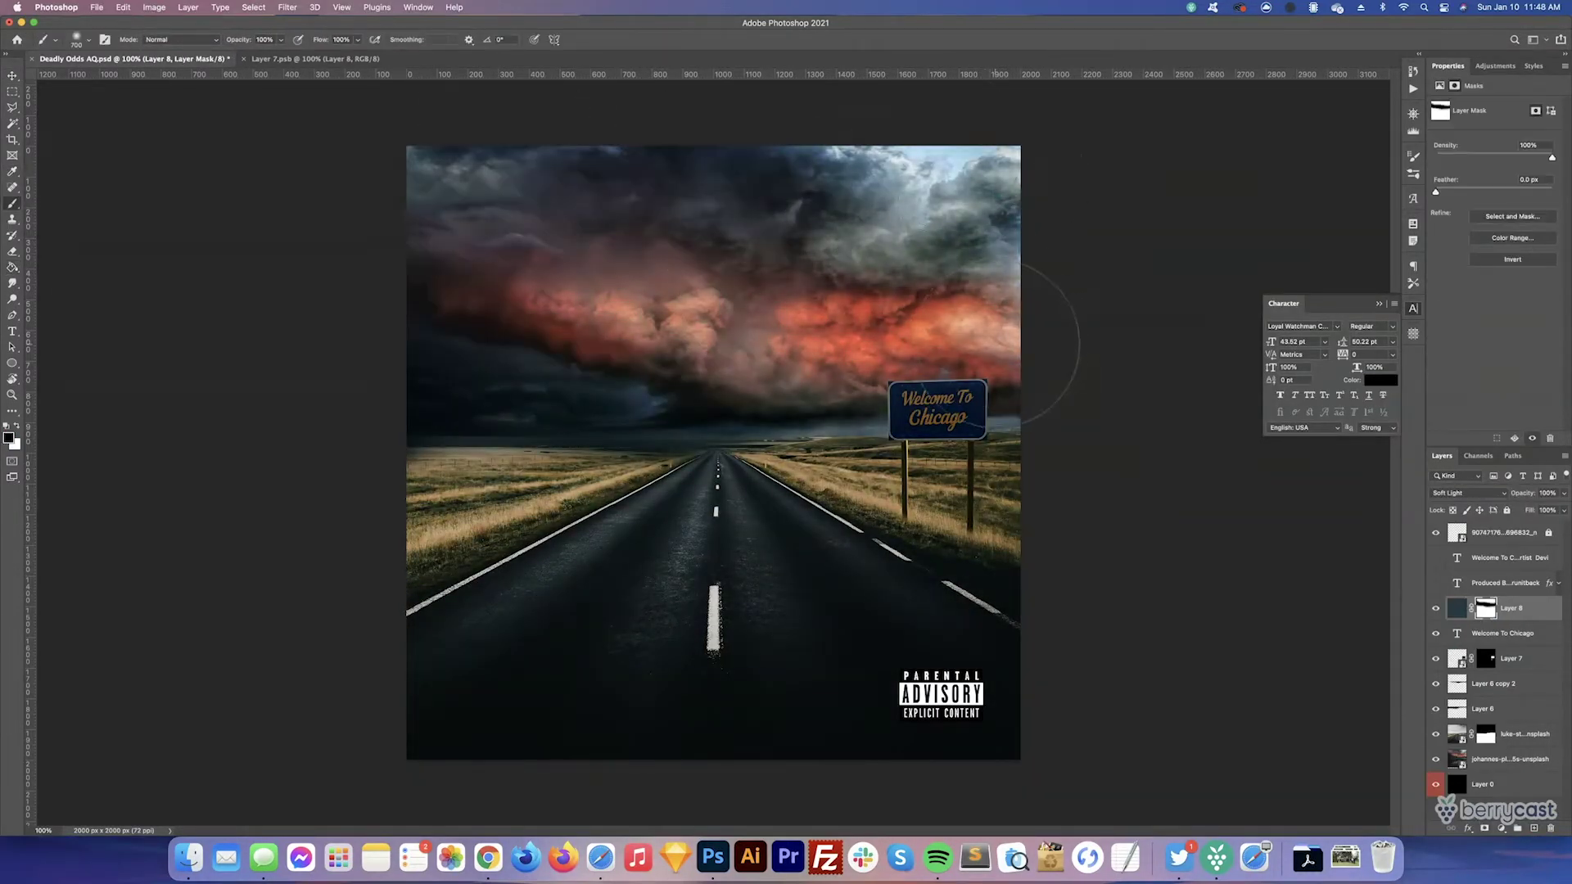
click(1437, 608)
key(v)
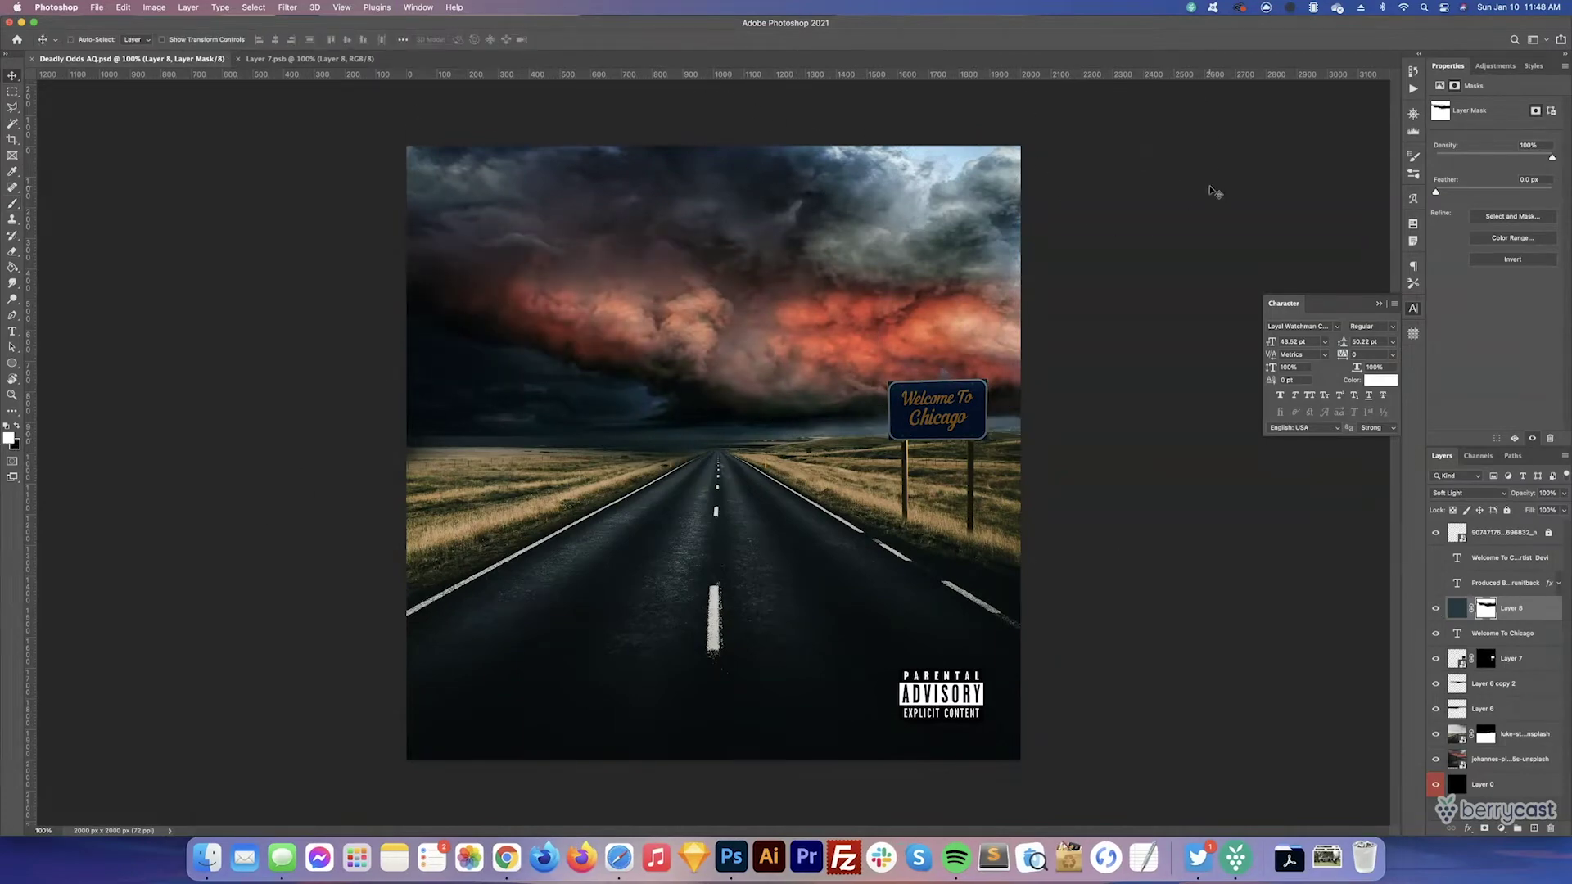
key(b)
key(x)
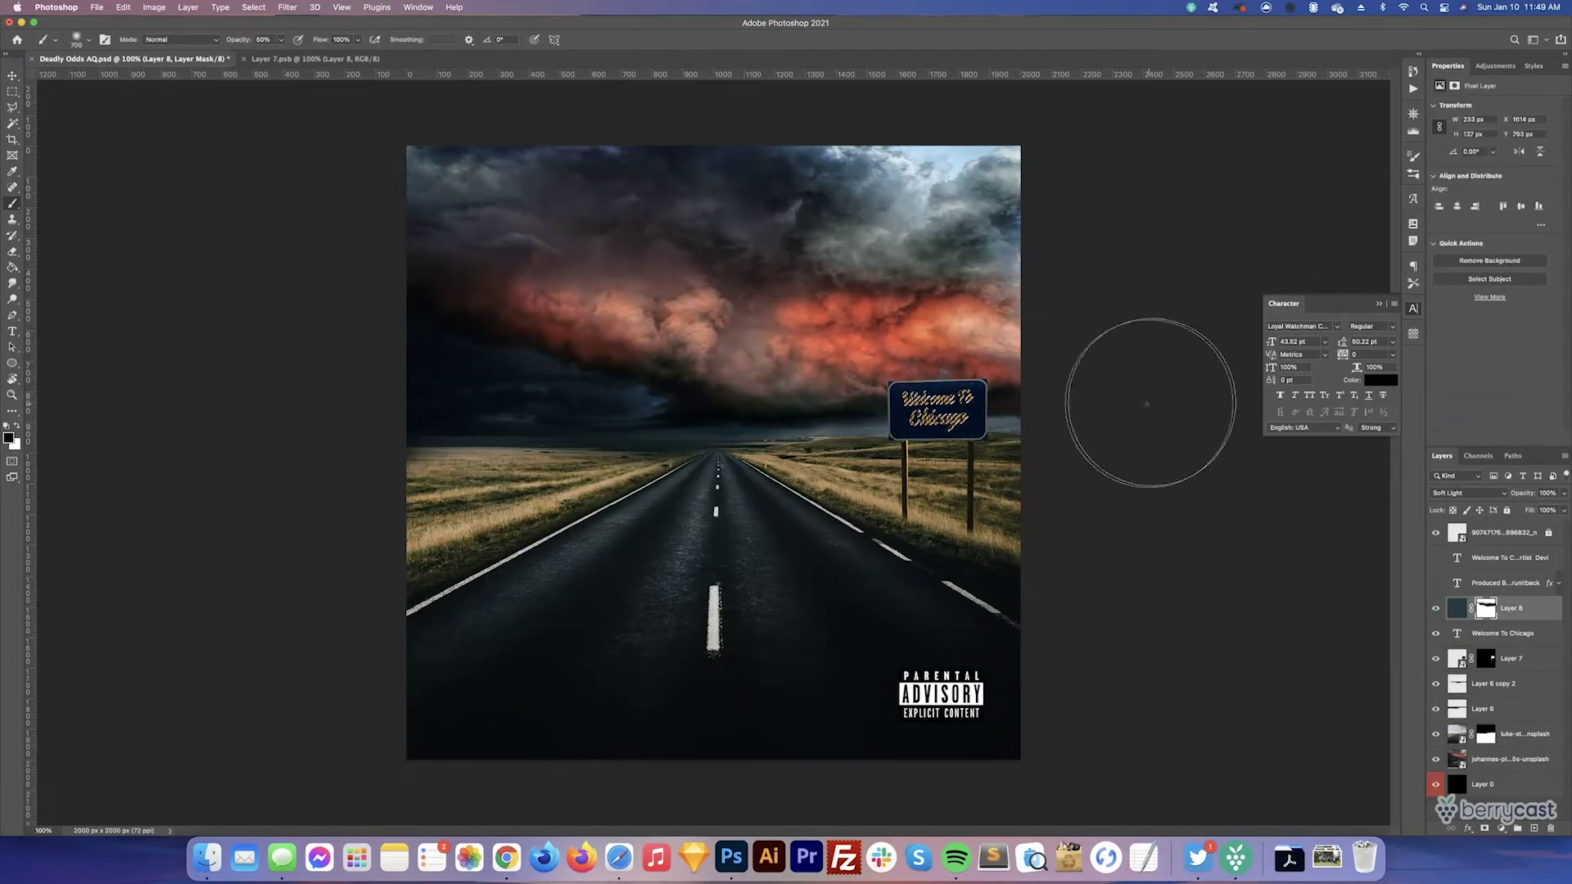
click(1435, 583)
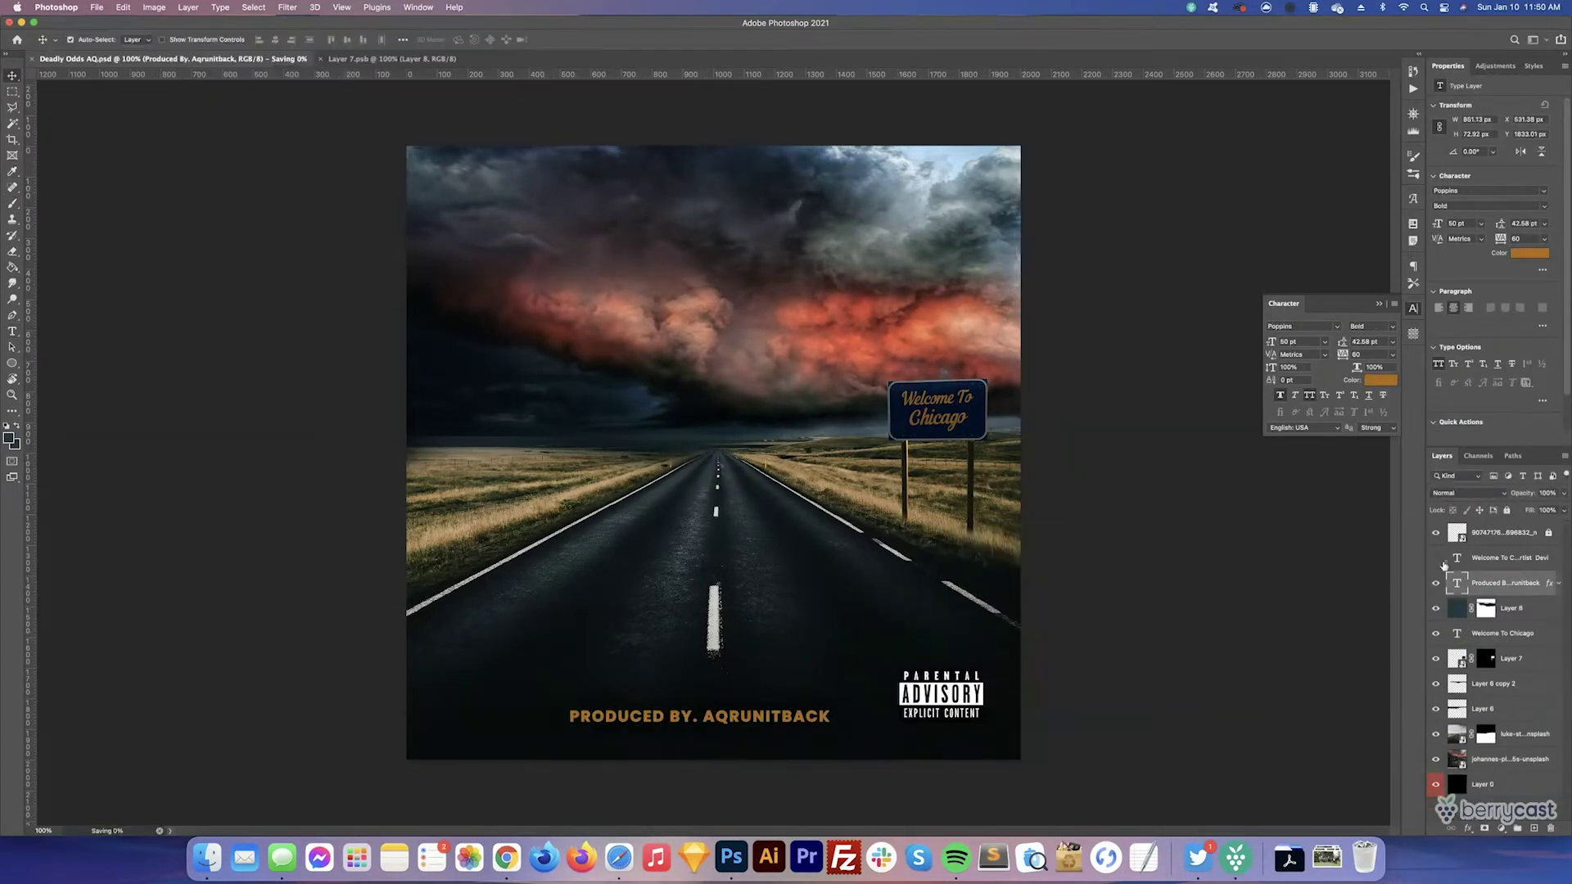
- Recolour the producer credit, then browse the font list for a bold serif title font
click(1435, 557)
click(700, 421)
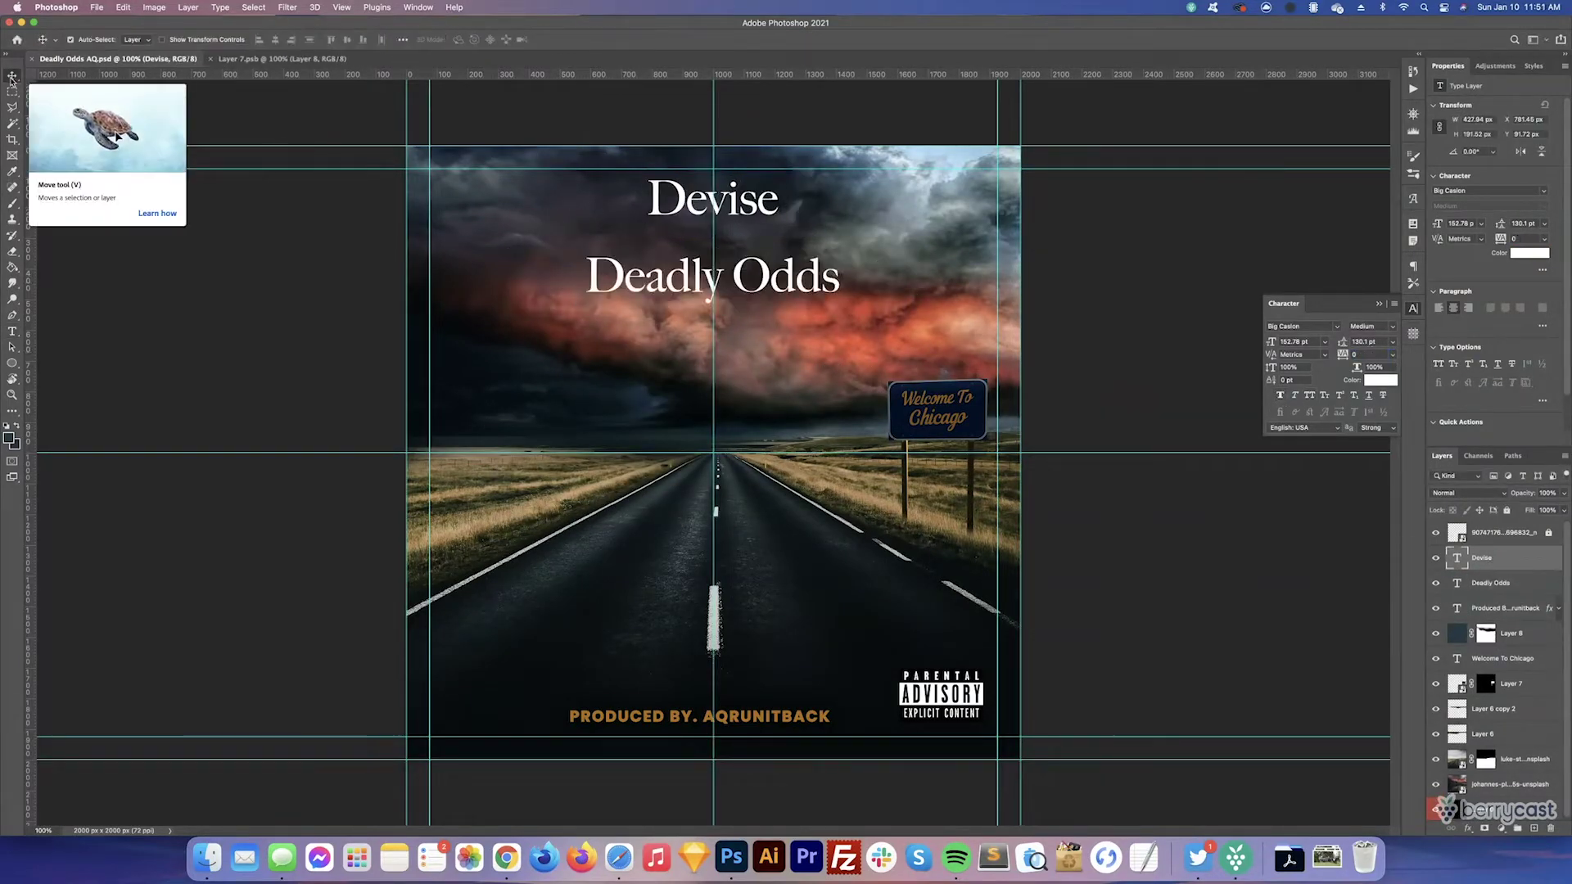
click(186, 39)
scroll(326, 312, down, 4)
scroll(331, 491, down, 6)
scroll(332, 622, down, 8)
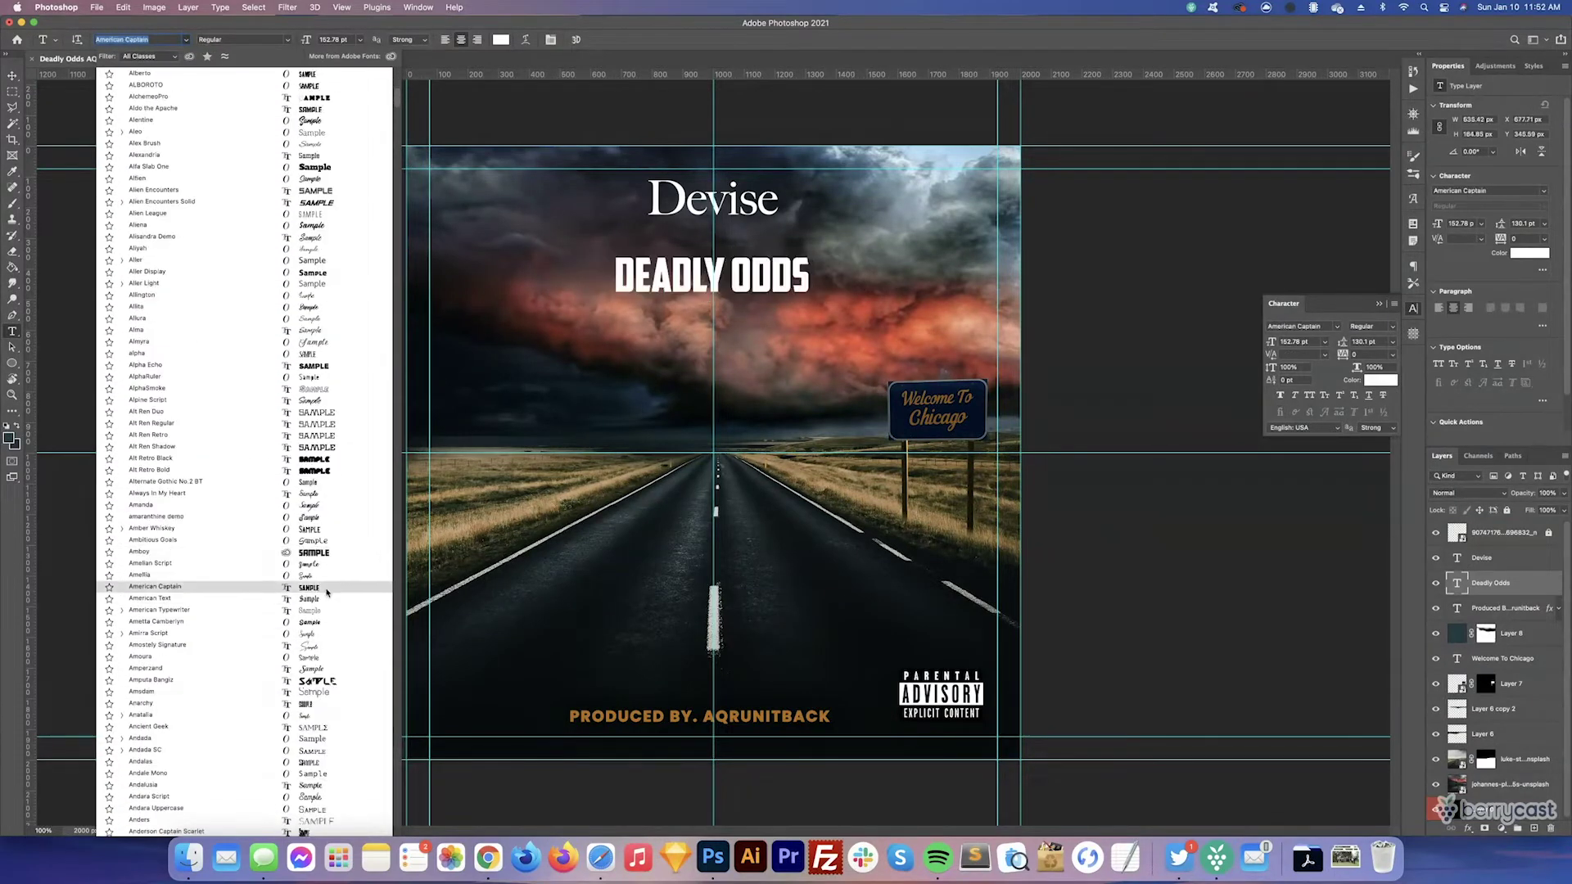
scroll(315, 328, down, 10)
scroll(313, 319, down, 8)
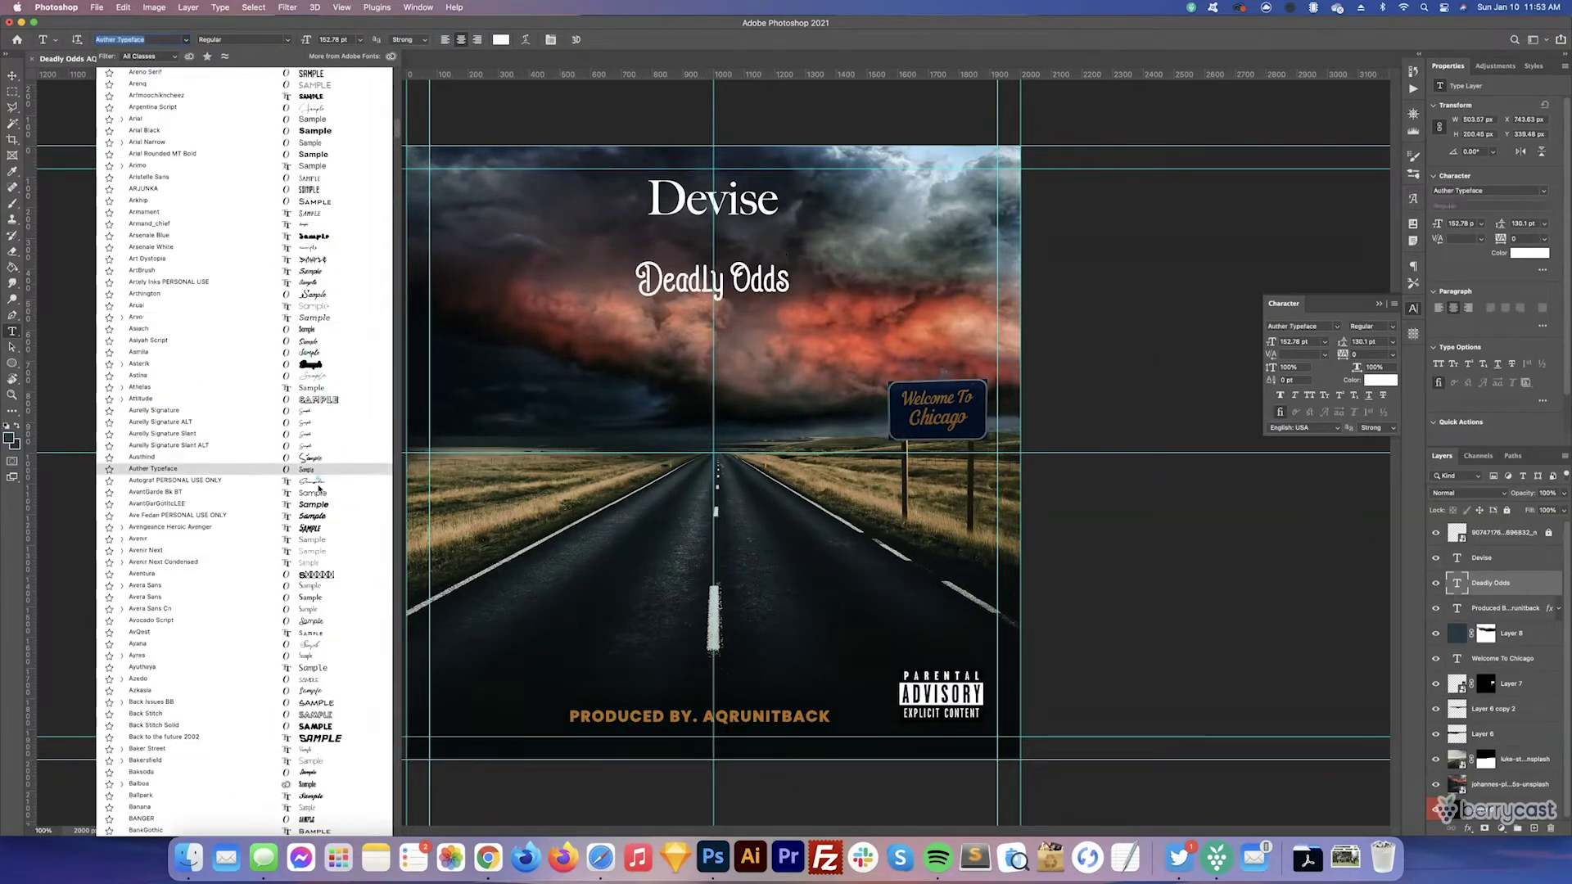
scroll(310, 344, down, 8)
scroll(307, 369, down, 8)
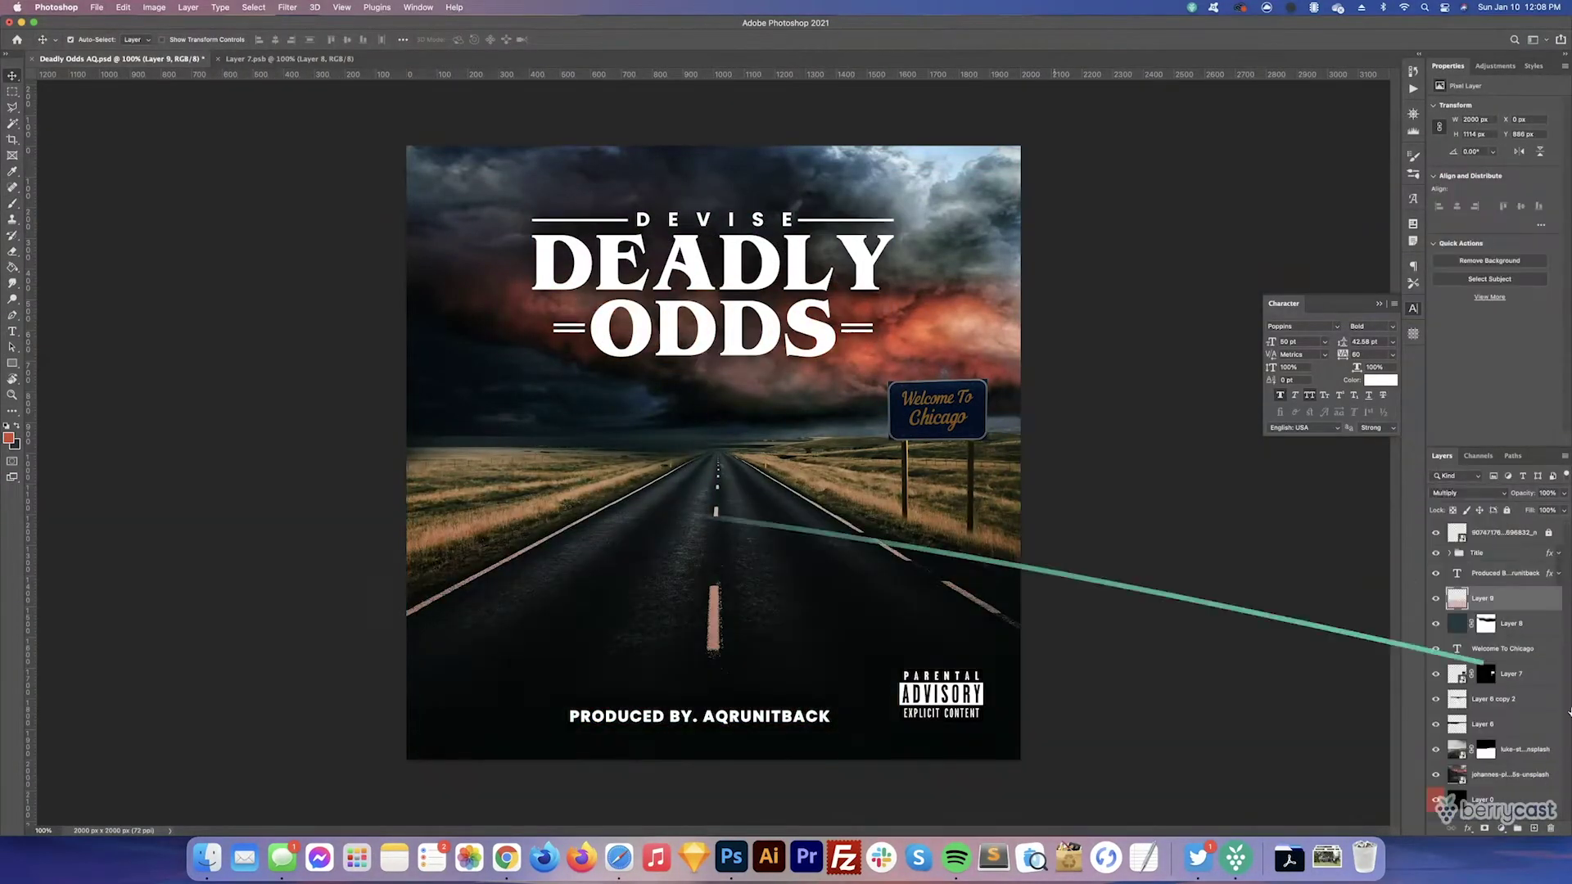
- Erase parts of the warm tint layer, duplicate it, and select the sign layer's pixels
key(e)
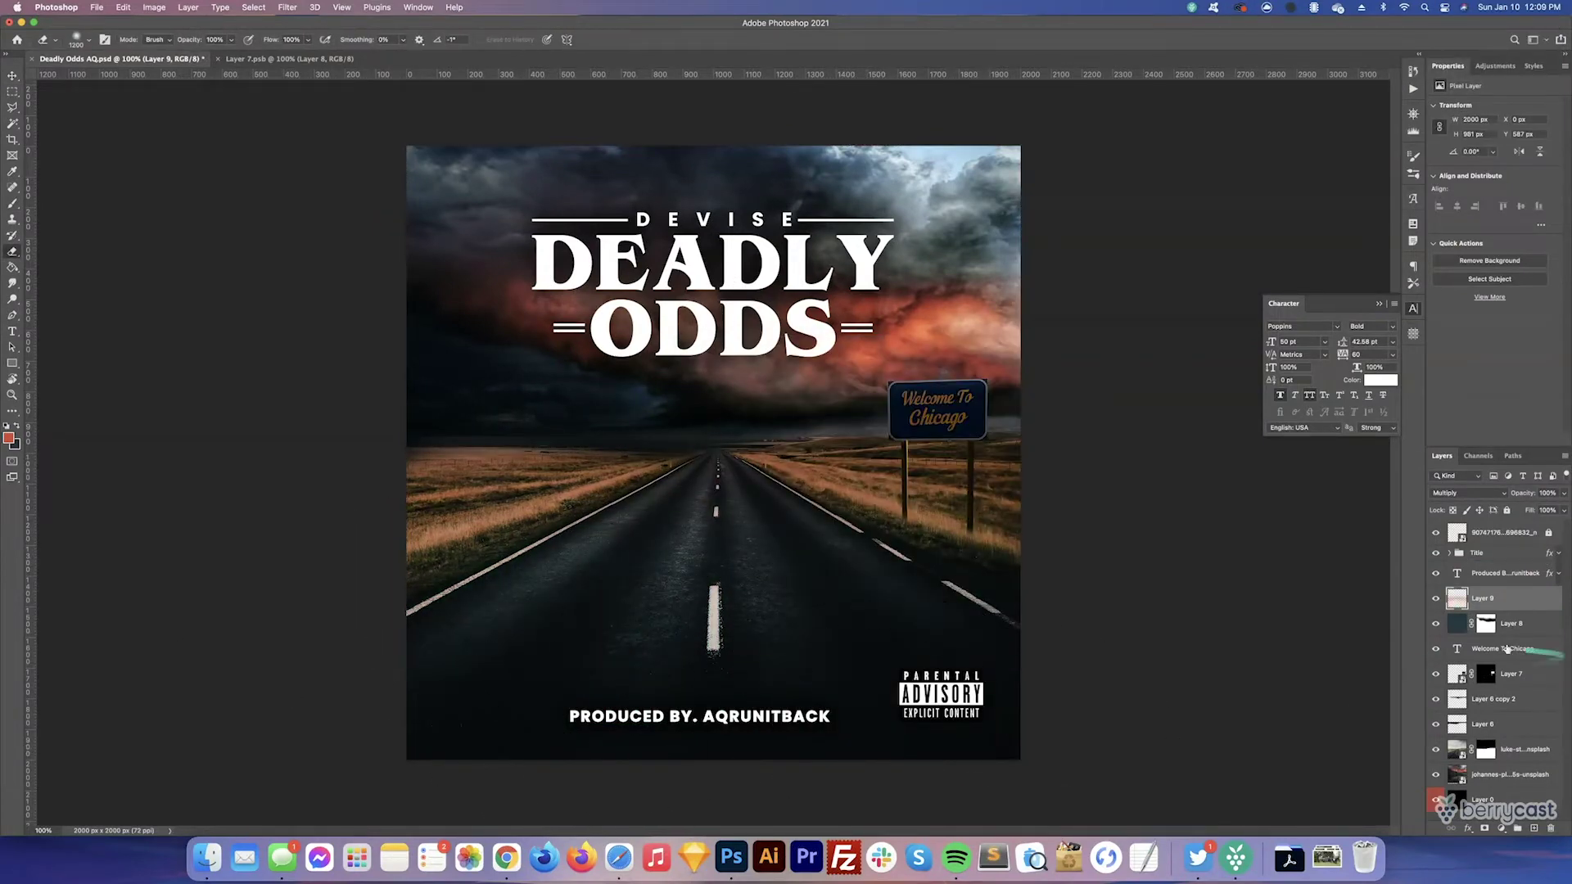
key(ctrl+j)
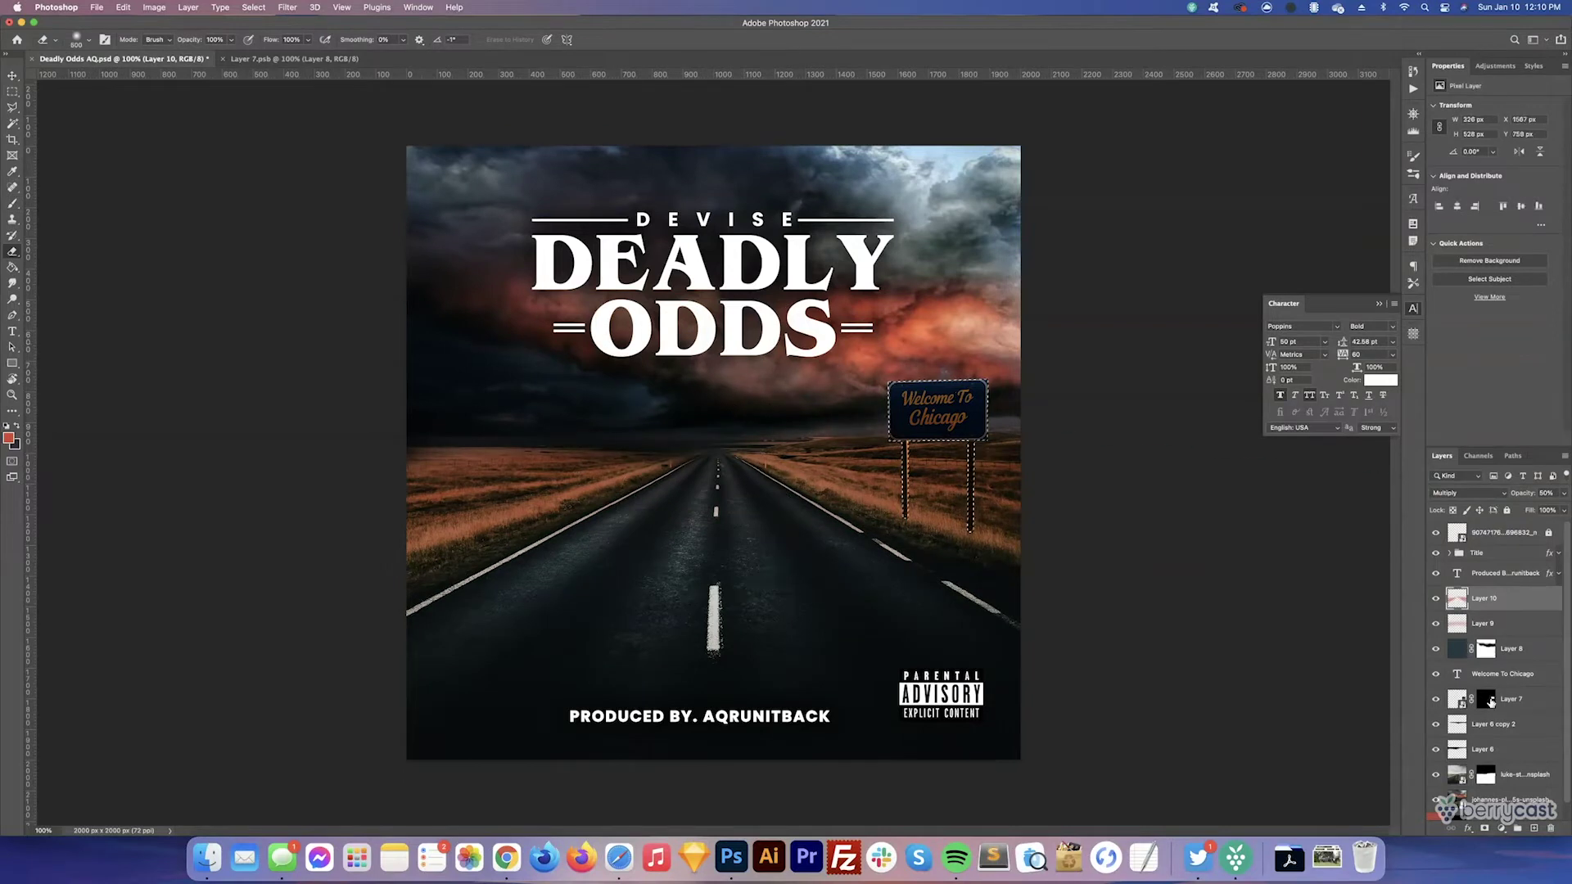
super+click(1457, 598)
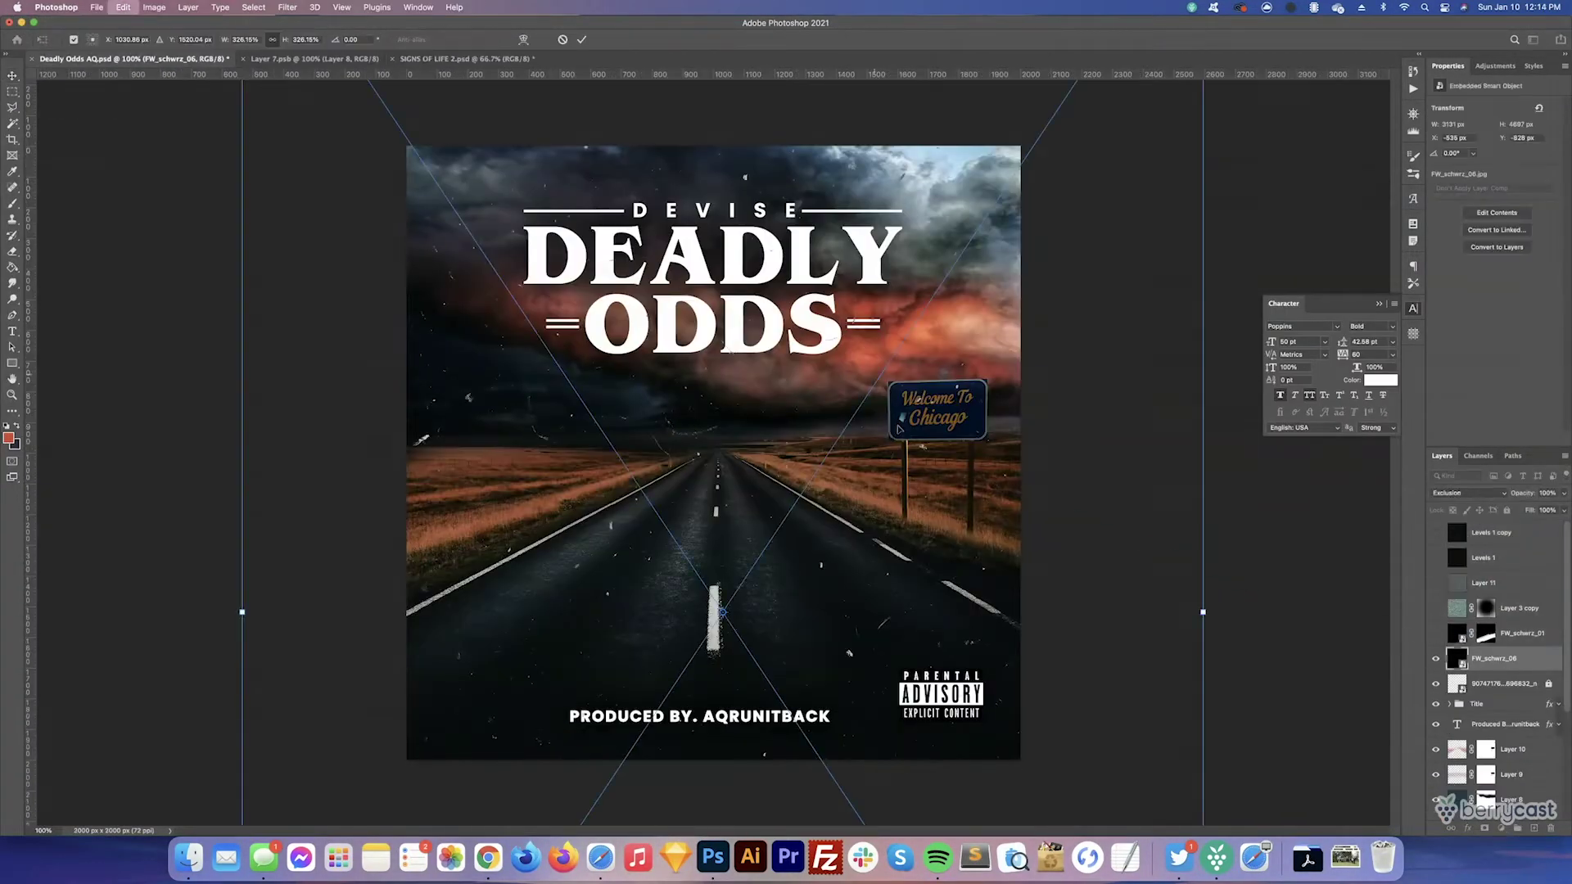
- Fit the dust texture over the cover and commit the credit's new pale grey colour
key(Return)
drag(792, 398, 820, 484)
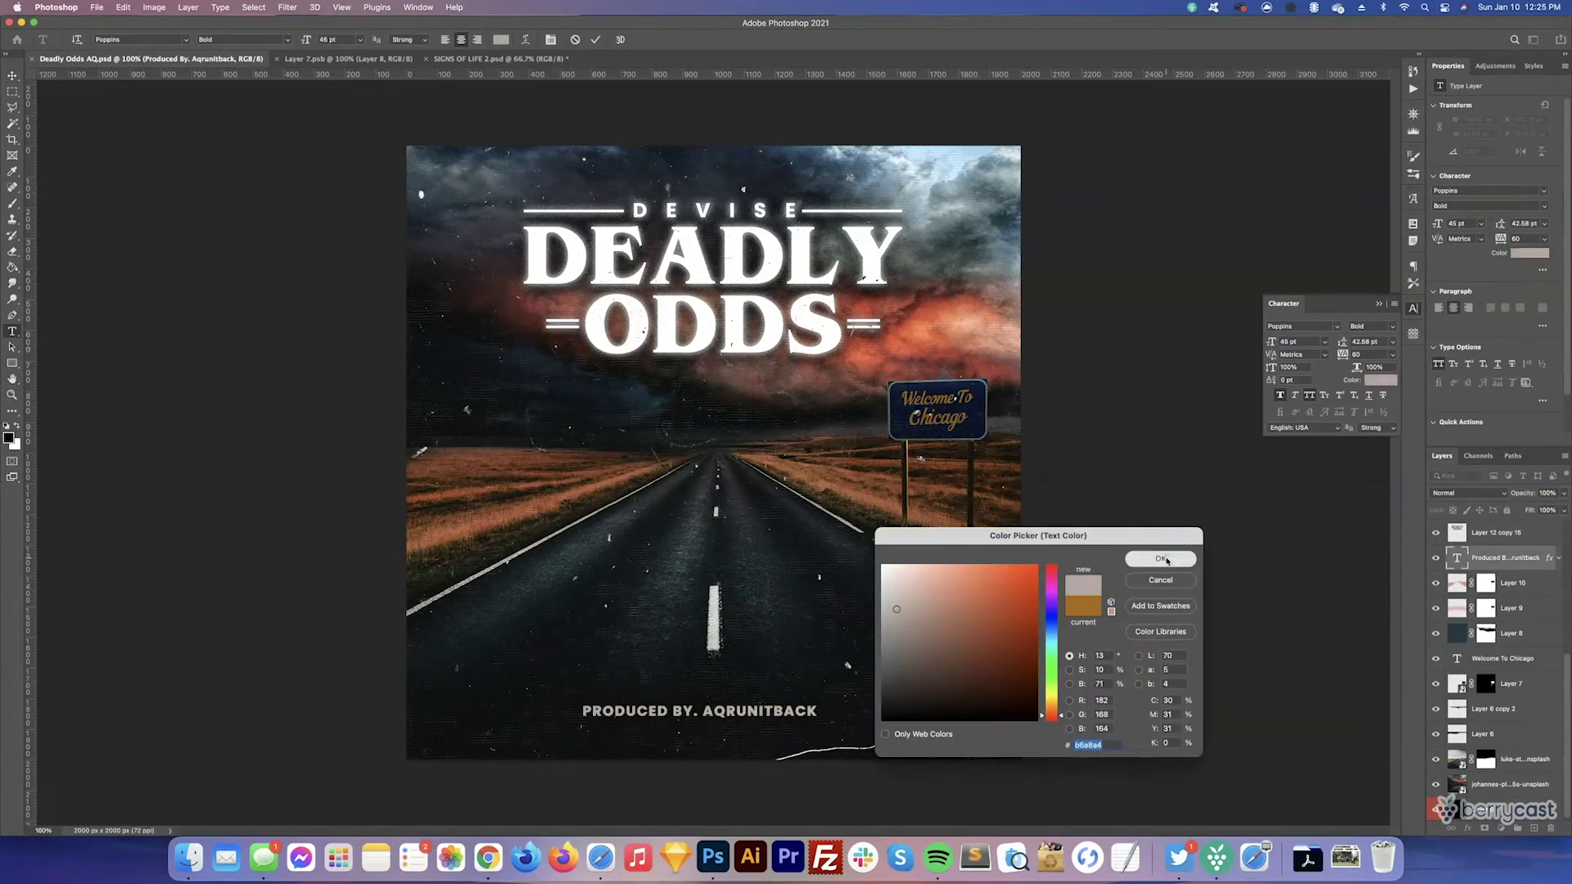
click(1161, 559)
key(ctrl+s)
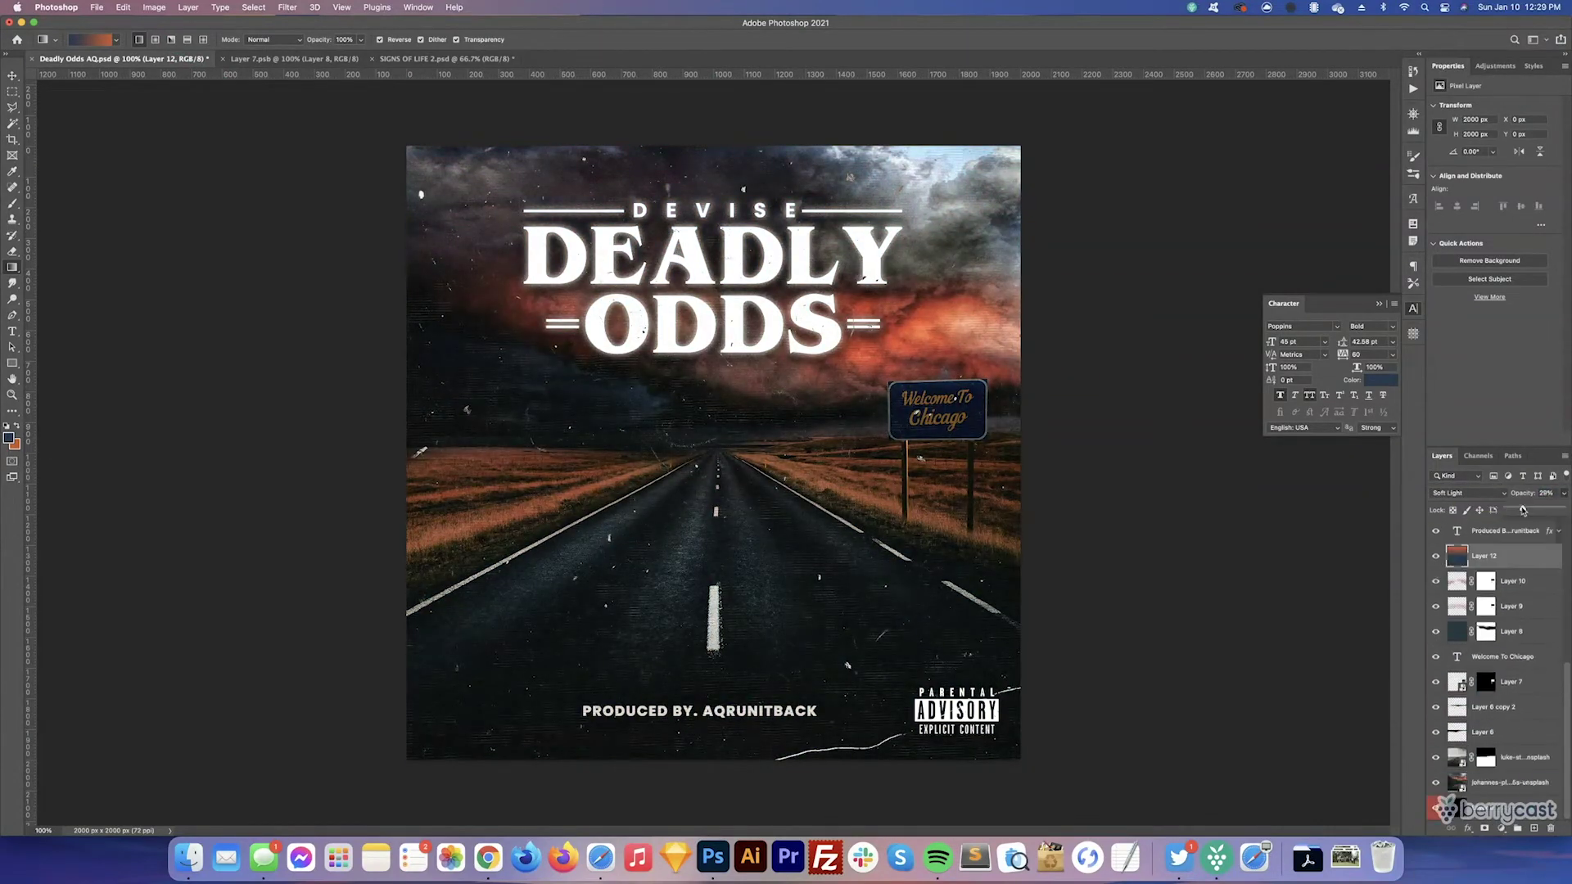
- Set Layer 13 to Multiply and Layer 14 to Color Burn blend modes
click(1465, 493)
click(1451, 535)
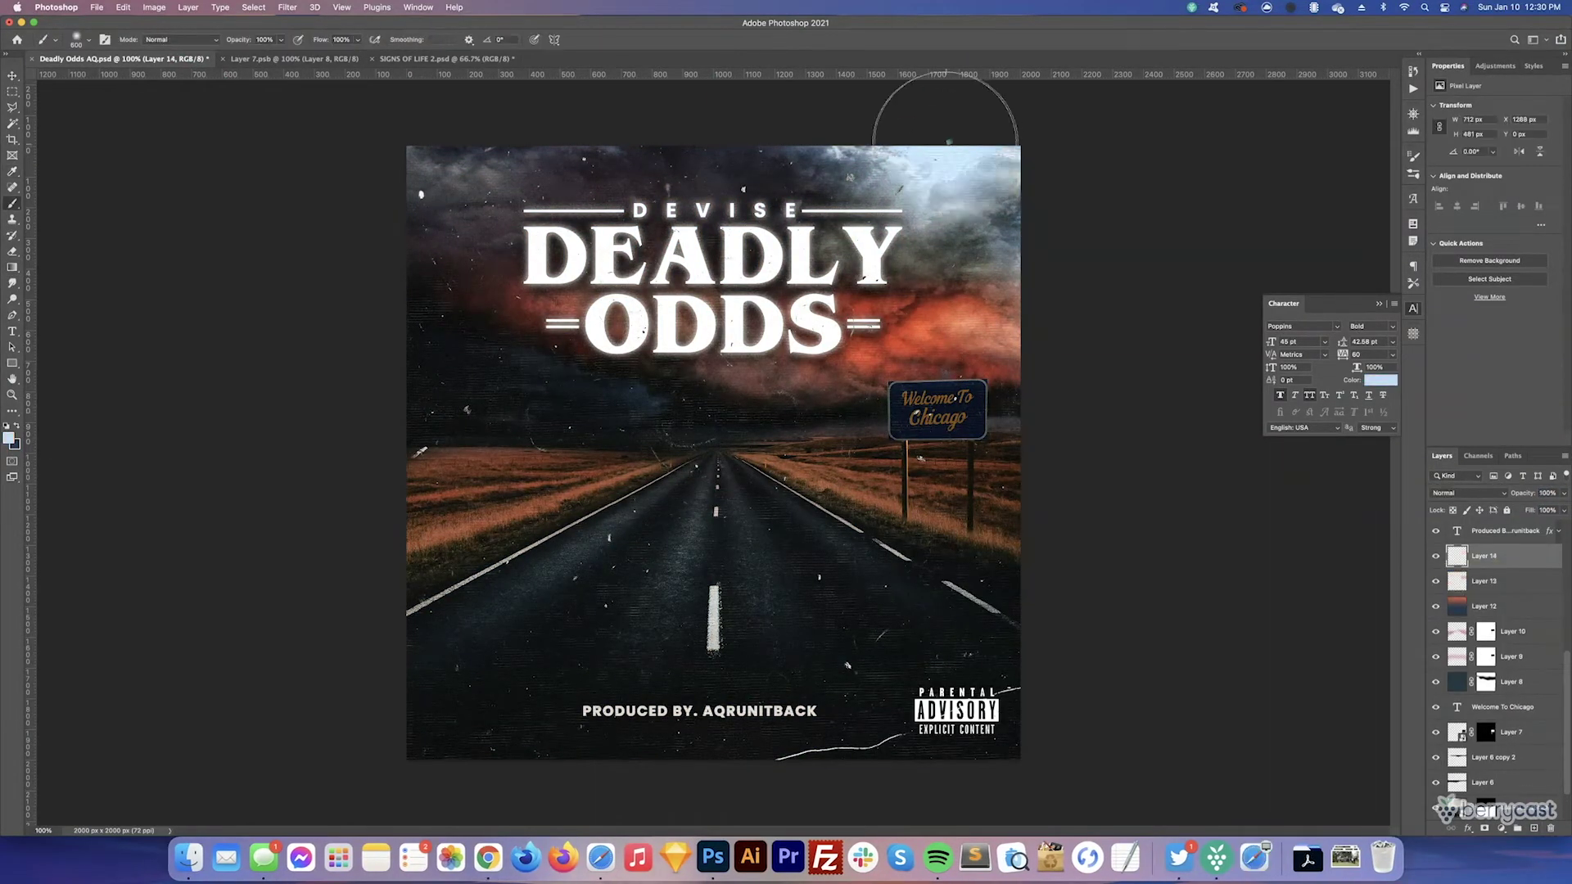
click(1466, 493)
click(1451, 547)
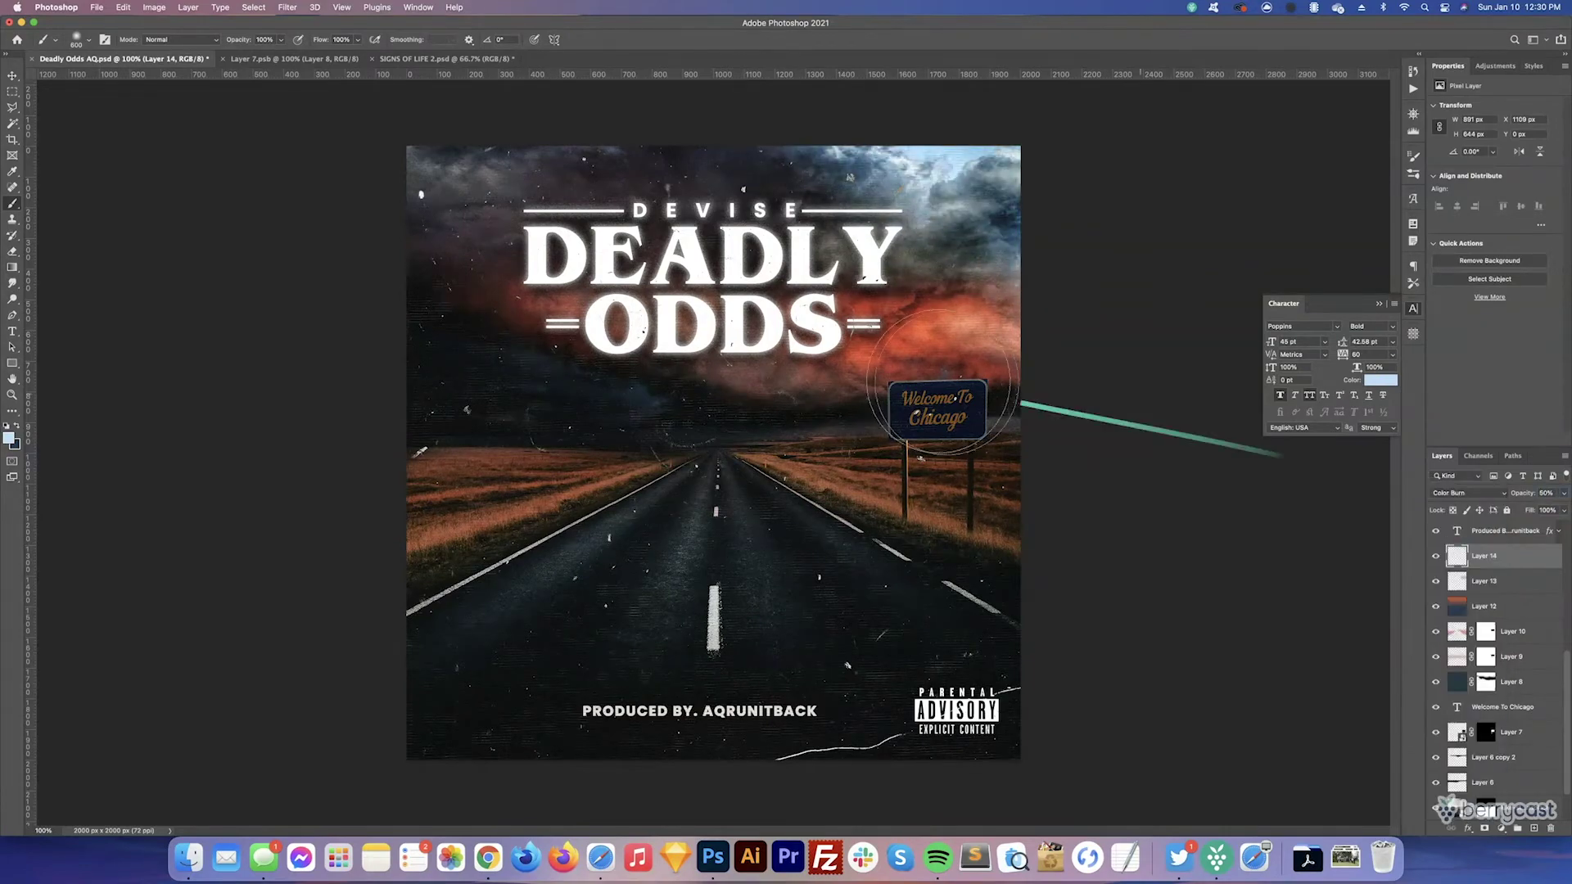